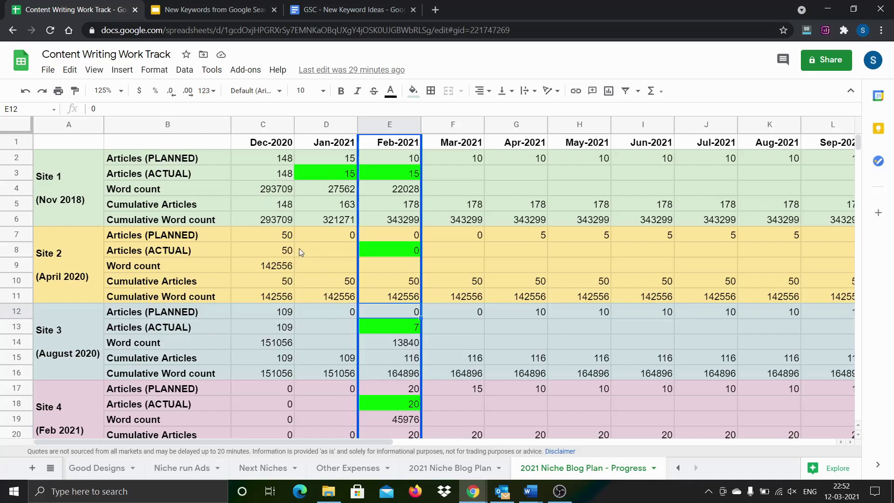
# Examine Site 3's planned and actual article figures for Feb-2021, and switch to the GSC - New Keyword Ideas document.
pyautogui.click(77, 321)
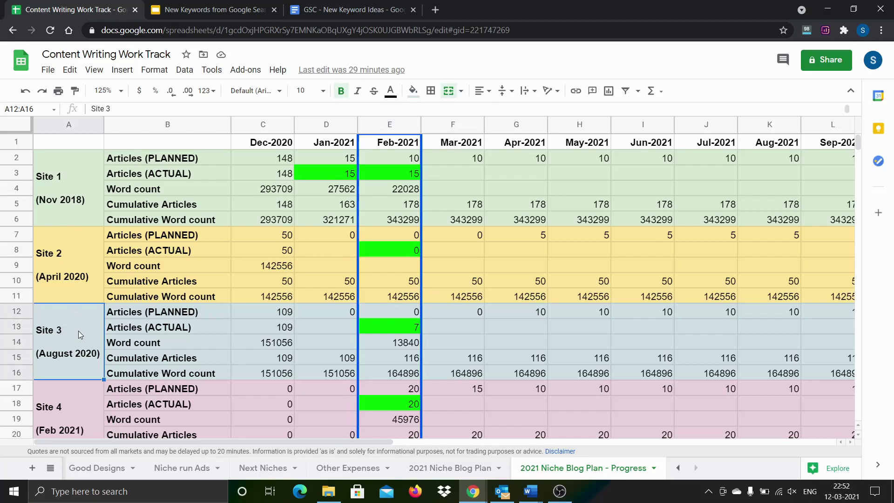
pyautogui.click(396, 315)
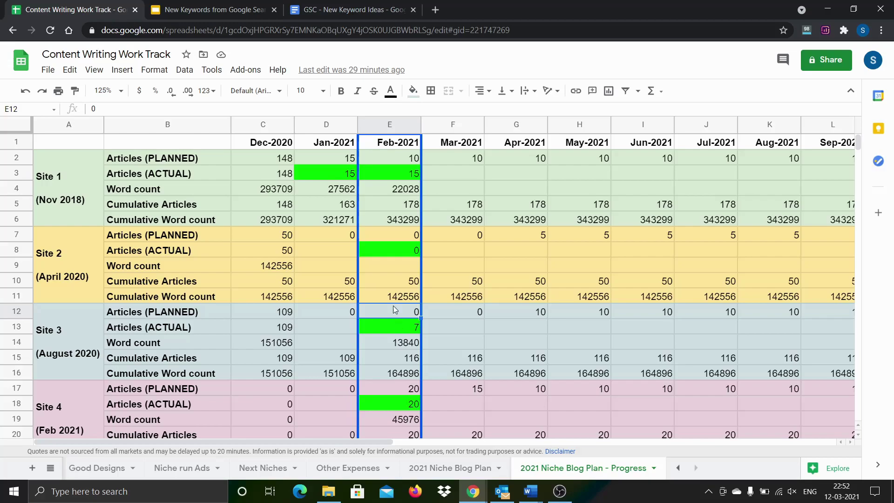
pyautogui.click(385, 328)
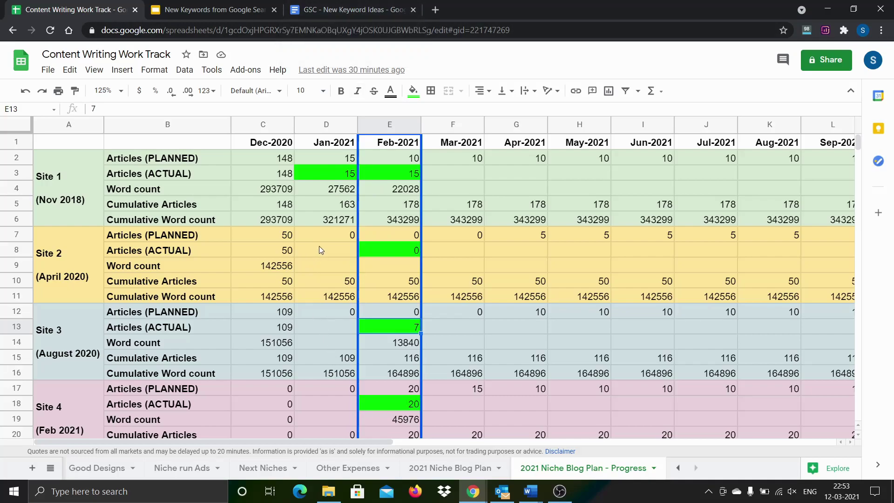
pyautogui.click(354, 10)
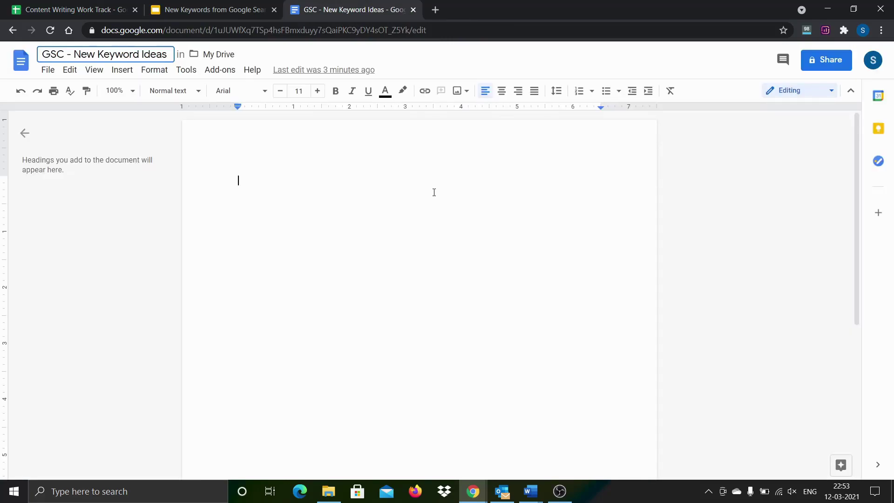
pyautogui.write('Topic:')
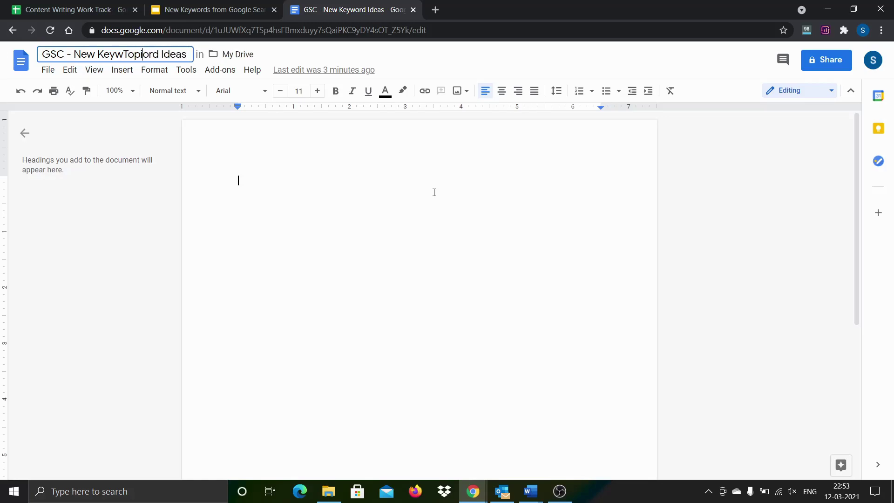
pyautogui.press('BackSpace')
pyautogui.press('BackSpace')
pyautogui.press('BackSpace')
pyautogui.press('BackSpace')
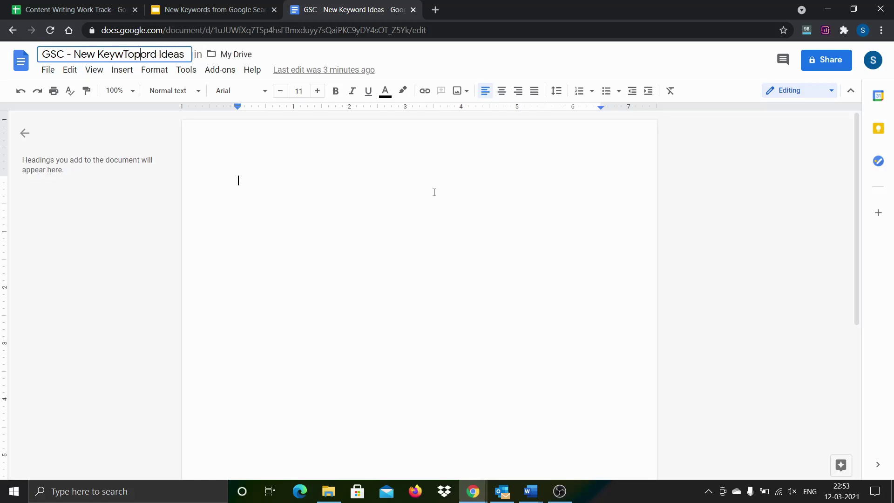
pyautogui.press('BackSpace')
pyautogui.press('BackSpace')
pyautogui.press('BackSpace')
pyautogui.press('Return')
# Enter "Topic: How to get rid of Dandruff" as the first line of the document.
pyautogui.write('Topic: How to get rid of')
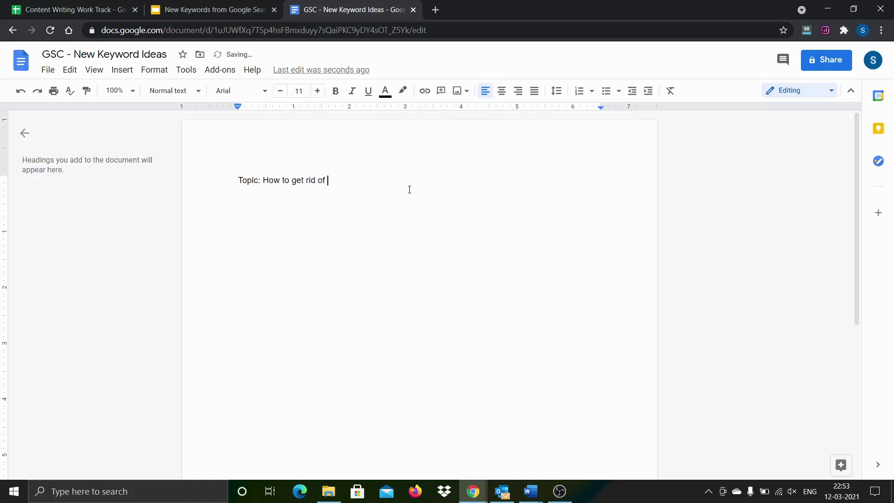
pyautogui.write(' Dandruff')
pyautogui.press('Return')
# Add the article title "How to get rid of Dandruff - Top 5 Shampoos" below the topic line, correcting the misspelled "Dandruff".
pyautogui.write('How to get rid of Dandruidd - ')
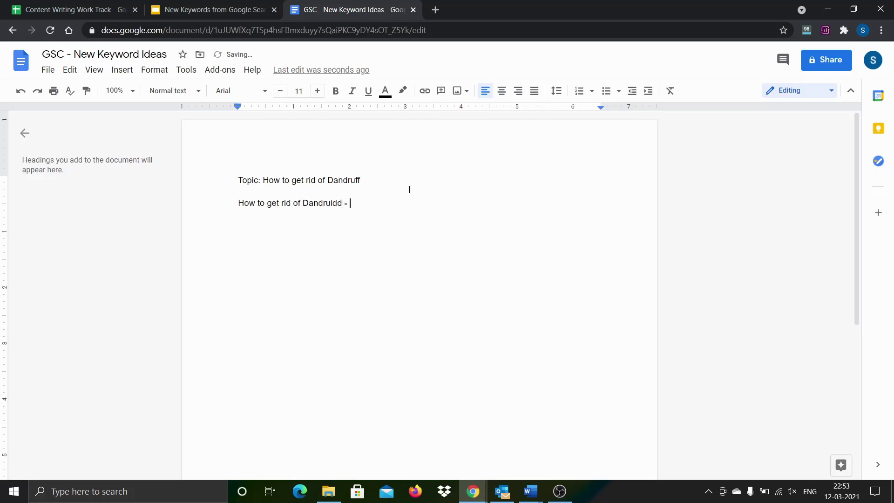
pyautogui.write('5')
pyautogui.rightClick(331, 203)
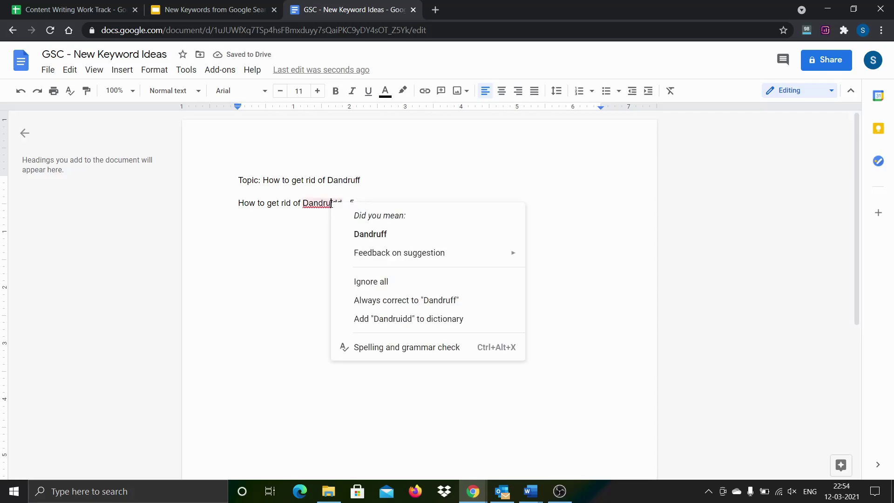
pyautogui.click(361, 235)
pyautogui.press('BackSpace')
pyautogui.press('BackSpace')
pyautogui.write('Top 5 Shampoos')
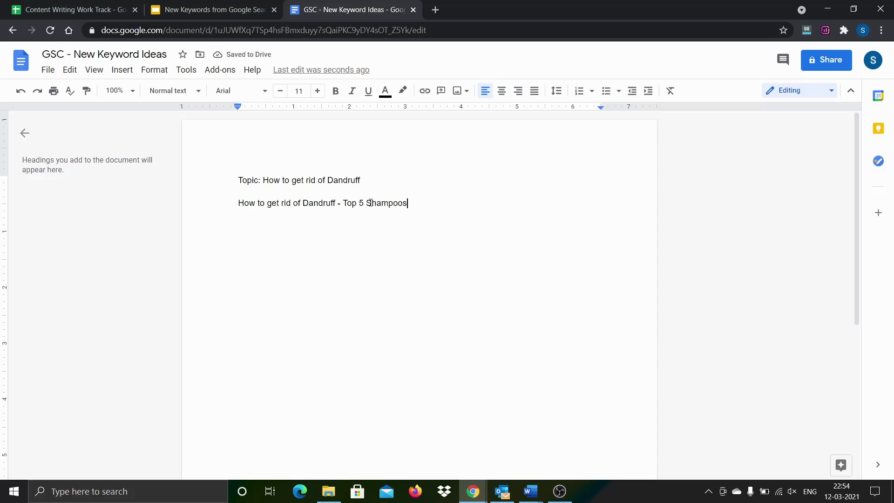
# Add outline lines below the title: Introduction, Buyer Guide, Top 5 Shampoos, For each shampoo - Review, and Conclusion.
pyautogui.press('Return')
pyautogui.write('Introduction')
pyautogui.press('Return')
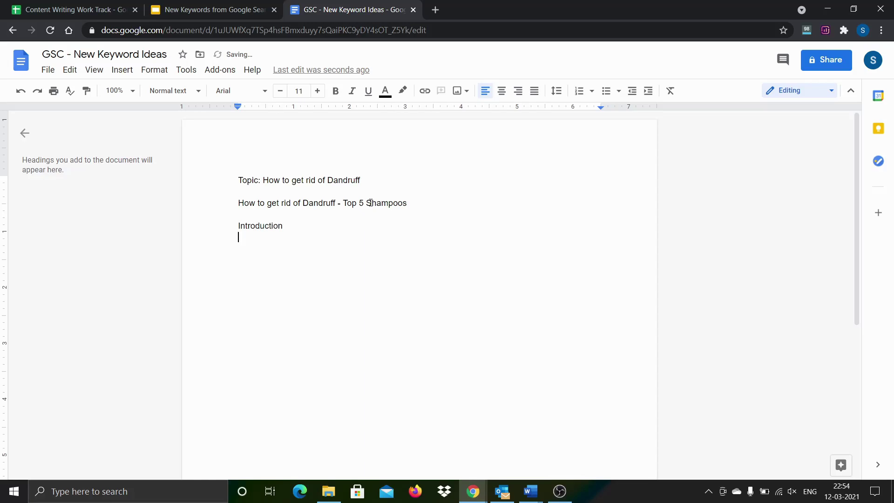
pyautogui.write('Buyer Guide')
pyautogui.press('Return')
pyautogui.write('Top 5 Shampoos')
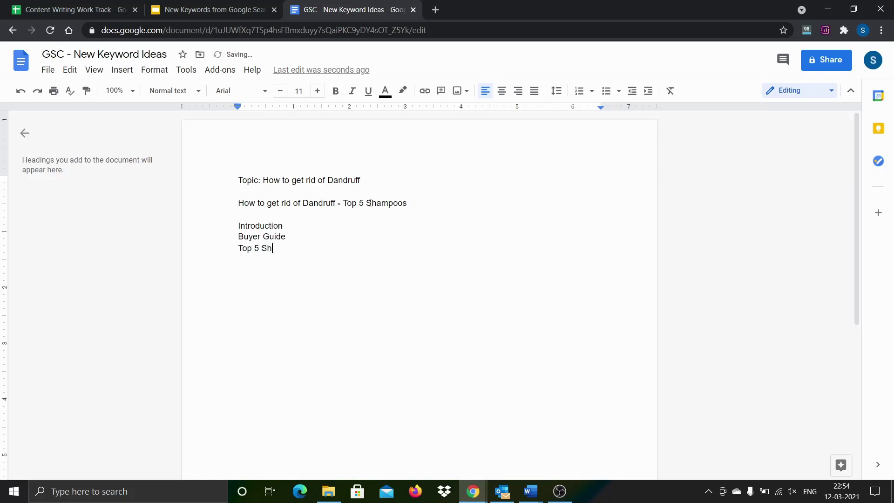
pyautogui.press('Return')
pyautogui.write('For each shamppp')
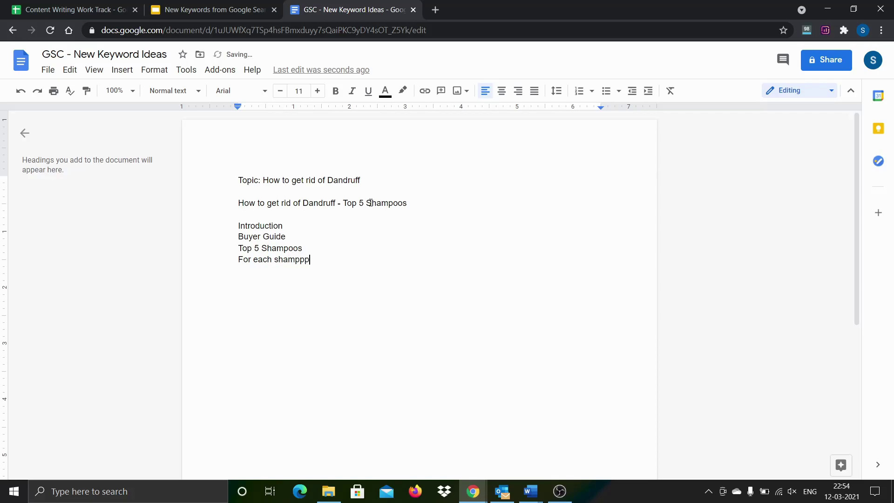
pyautogui.press('BackSpace')
pyautogui.press('BackSpace')
pyautogui.write('oo - Review')
pyautogui.press('Return')
pyautogui.write('Conclusion')
pyautogui.moveTo(237, 224); pyautogui.dragTo(295, 276)
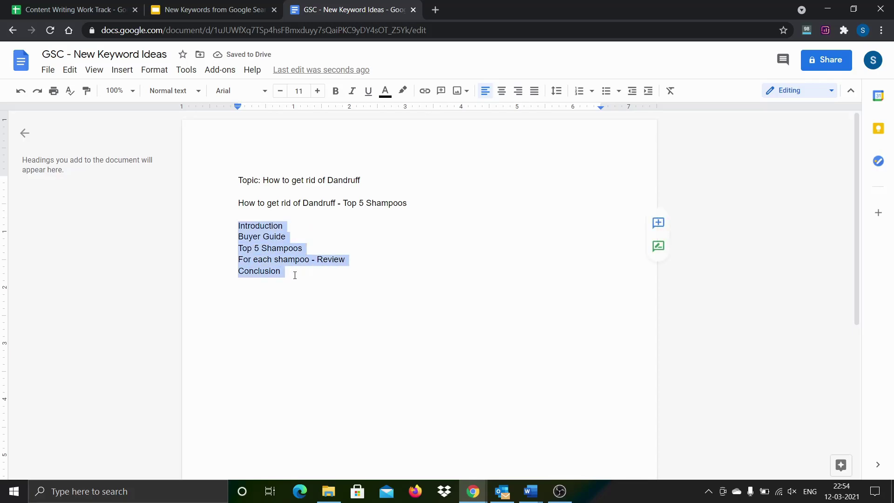
pyautogui.click(355, 277)
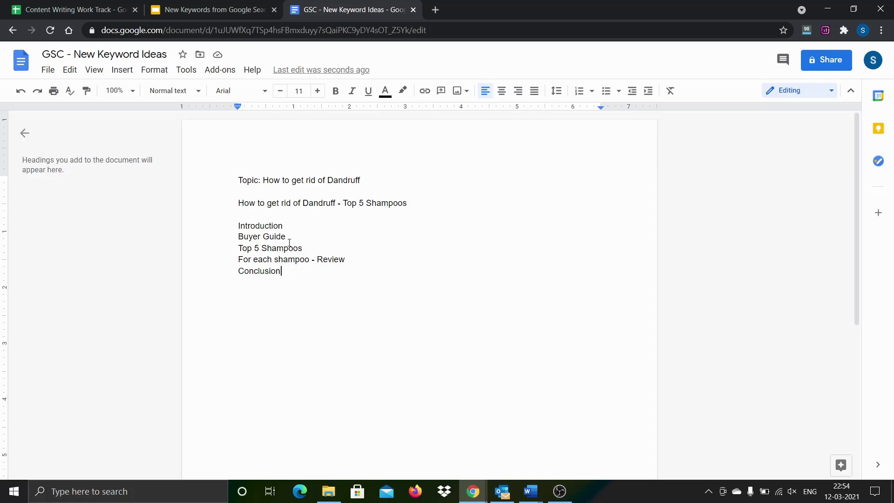
pyautogui.moveTo(239, 203); pyautogui.dragTo(309, 203)
pyautogui.click(309, 205)
pyautogui.moveTo(367, 205); pyautogui.dragTo(406, 211)
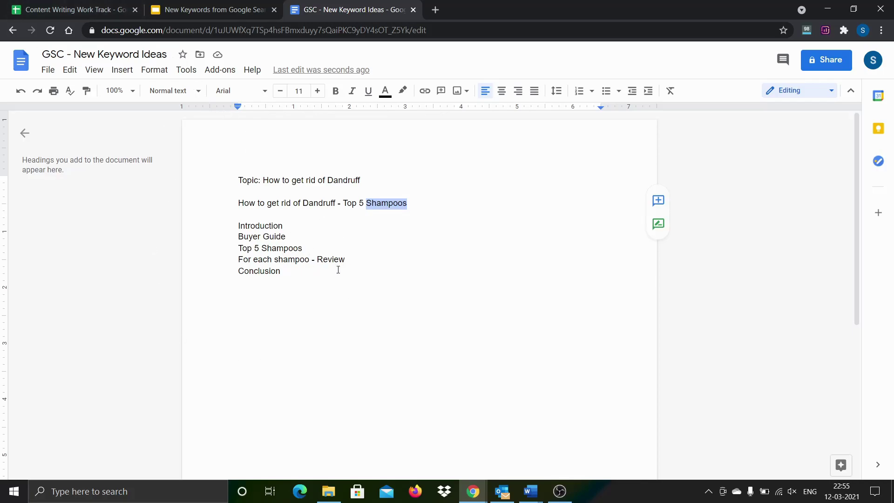
# Format the outline lines from Introduction through Conclusion as a bulleted list.
pyautogui.click(285, 272)
pyautogui.moveTo(281, 271); pyautogui.dragTo(238, 225)
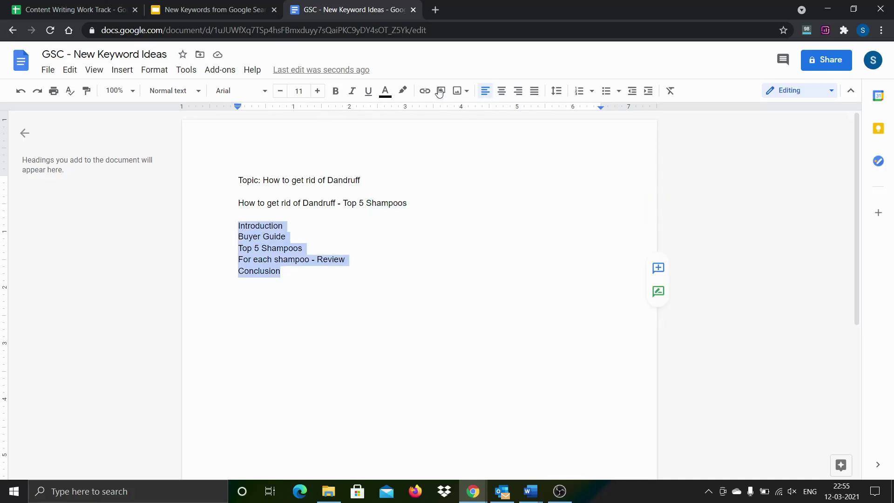
pyautogui.click(606, 90)
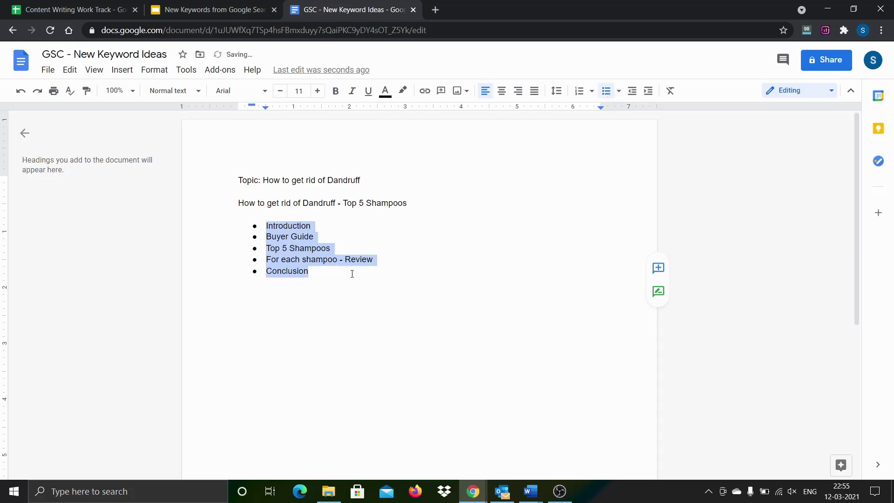
pyautogui.click(334, 302)
# Indent "For each shampoo - Review" one level as a sub-item of Top 5 Shampoos.
pyautogui.click(266, 260)
pyautogui.click(648, 90)
pyautogui.click(413, 262)
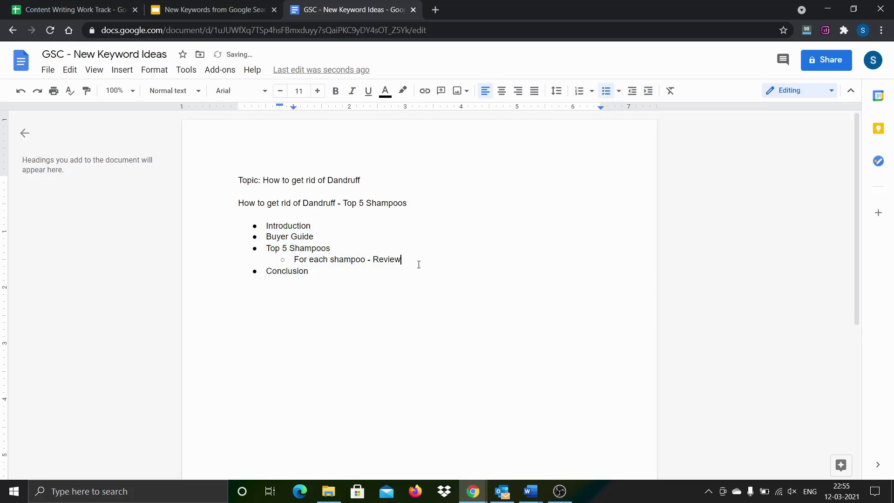
# Add a main-level bullet "How to get rid of dandruff naturally" between the shampoo review item and Conclusion.
pyautogui.press('Return')
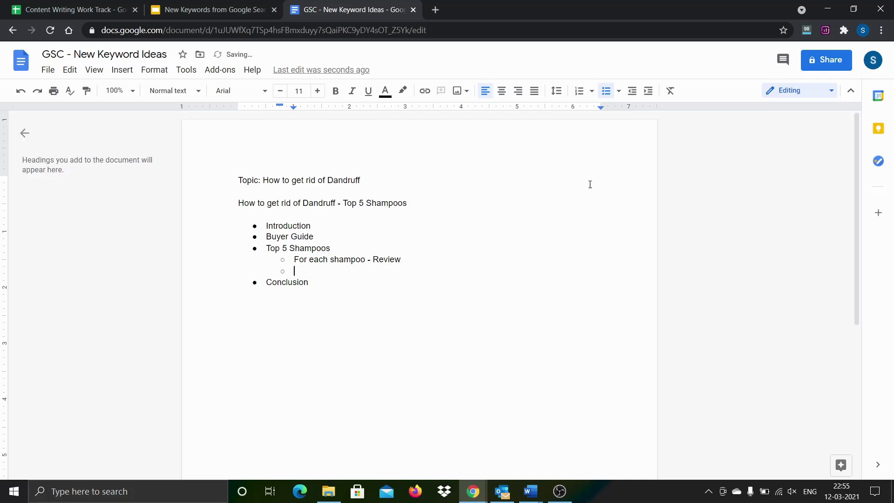
pyautogui.click(627, 96)
pyautogui.write('How to get ri d of dandruf')
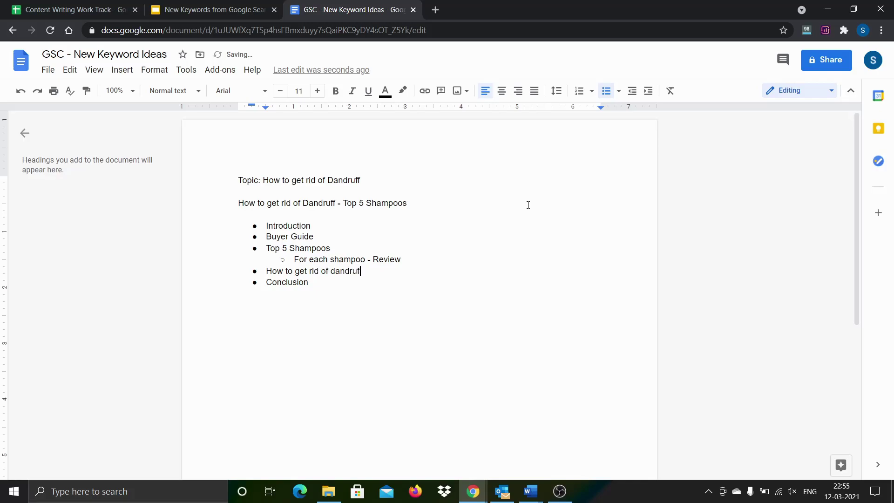
pyautogui.write('f naturally')
# Highlight the "How to get rid of dandruff naturally" bullet in yellow.
pyautogui.tripleClick(331, 271)
pyautogui.click(402, 91)
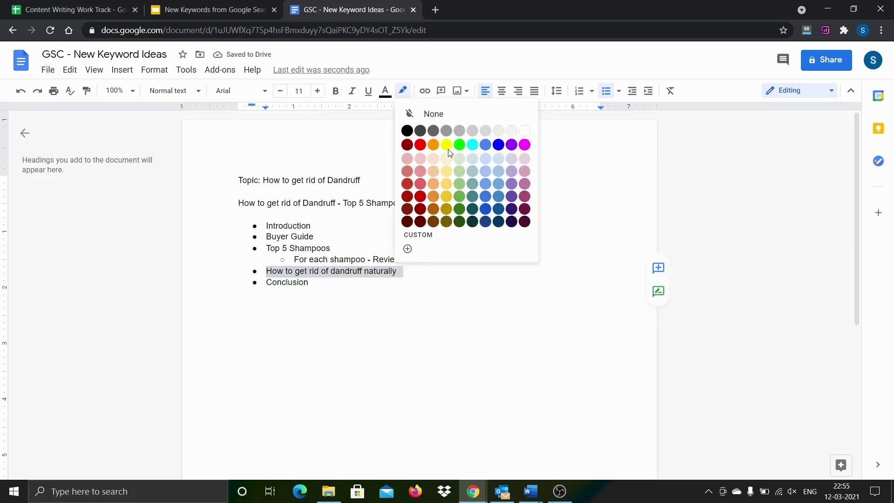
pyautogui.click(448, 149)
# Add the unbulleted line "30+ Articles" below the outline, separated by a blank line.
pyautogui.click(454, 297)
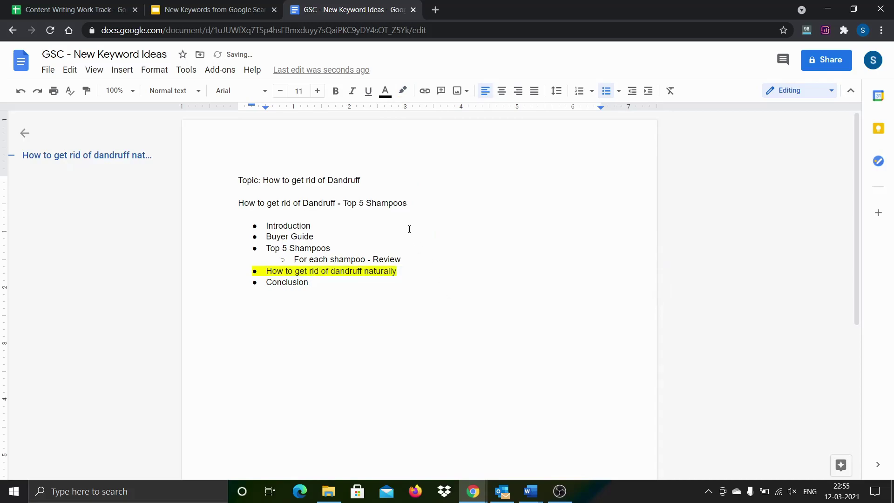
pyautogui.press('Return')
pyautogui.press('Return')
pyautogui.press('Return')
pyautogui.write('30+ Articles')
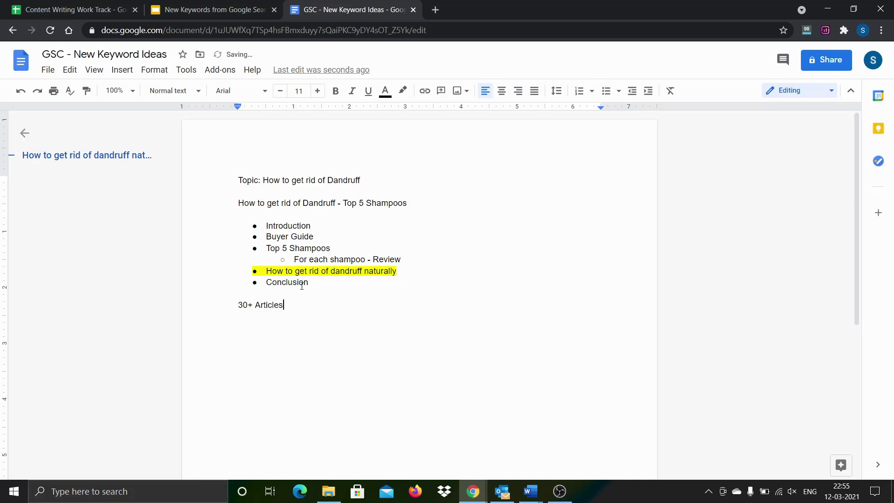
# Compare the yellow-highlighted natural remedies bullet with the Top 5 Shampoos items and the article title.
pyautogui.click(344, 286)
pyautogui.tripleClick(338, 273)
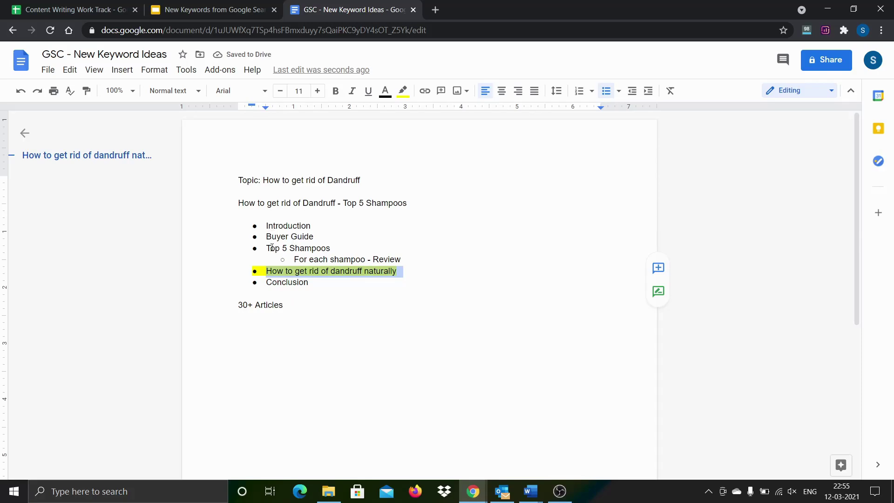
pyautogui.moveTo(267, 248); pyautogui.dragTo(378, 262)
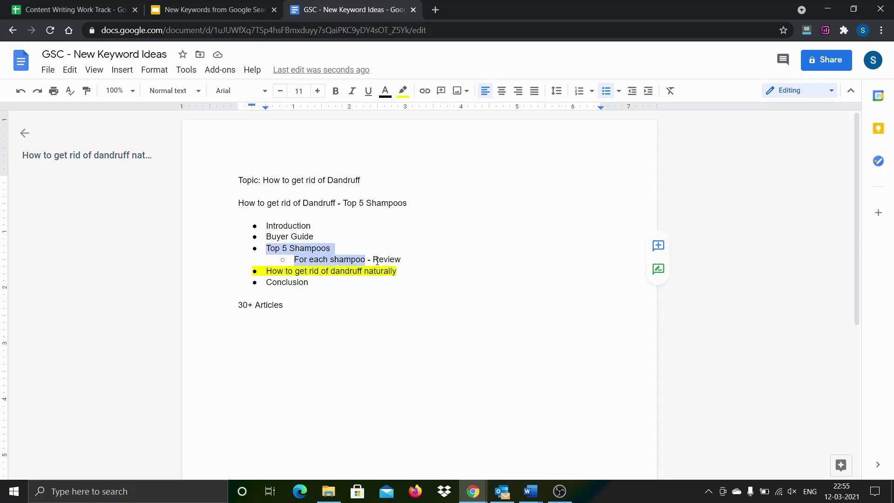
pyautogui.tripleClick(336, 273)
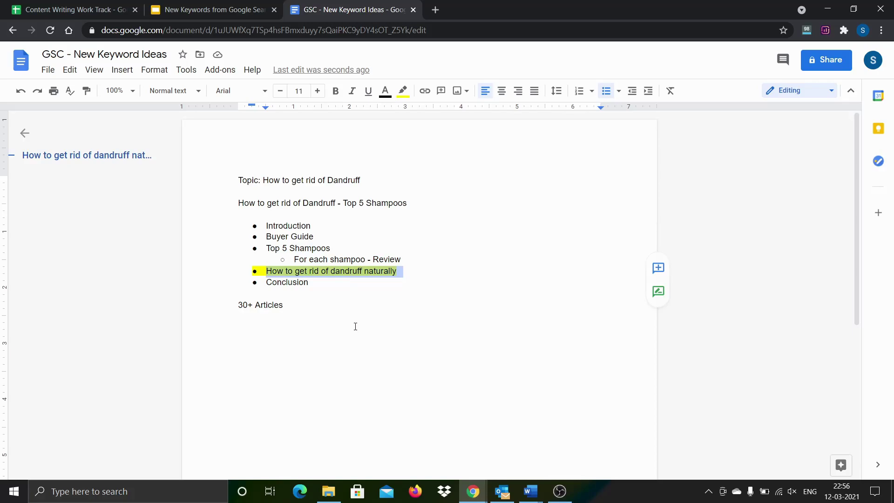
pyautogui.click(326, 317)
pyautogui.moveTo(423, 270); pyautogui.dragTo(245, 270)
pyautogui.moveTo(238, 203); pyautogui.dragTo(372, 203)
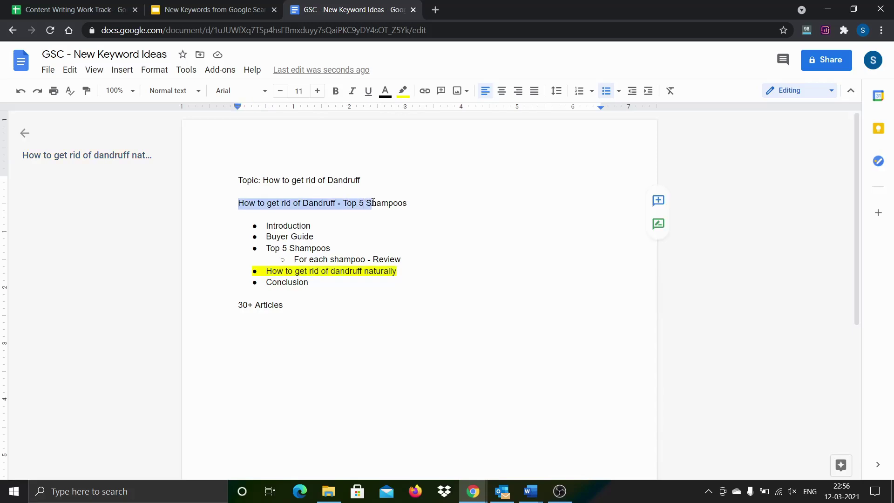
pyautogui.click(380, 216)
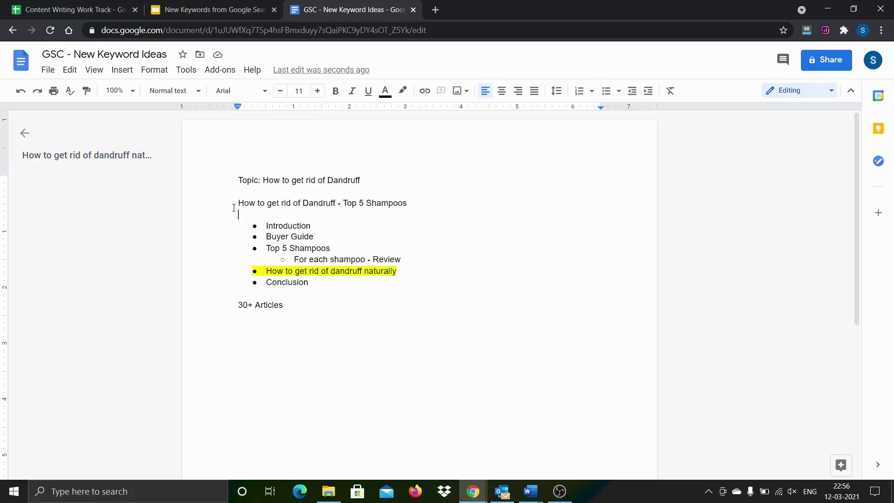
pyautogui.moveTo(239, 204); pyautogui.dragTo(347, 203)
pyautogui.click(389, 196)
# Change the article count line below the outline to "40+ Articles".
pyautogui.click(251, 311)
pyautogui.press('Delete')
pyautogui.write('4')
pyautogui.moveTo(305, 316); pyautogui.dragTo(238, 309)
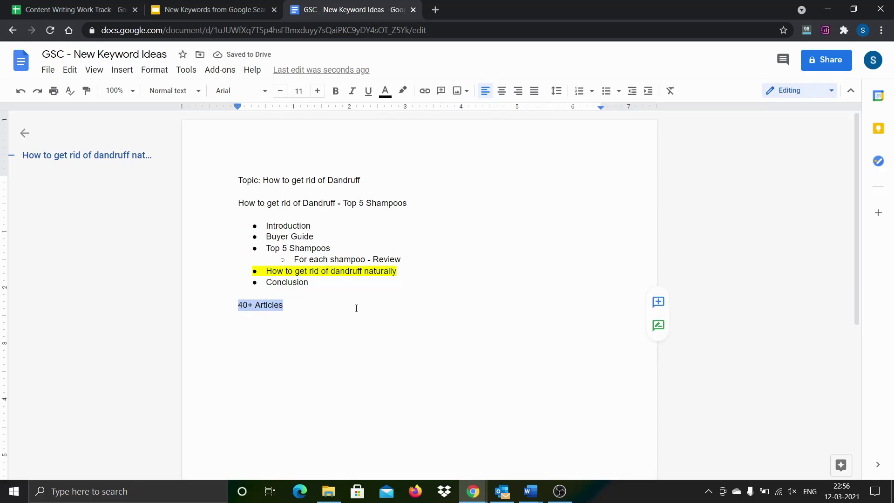
# Examine Site 3's rows through Feb-2021 in the Content Writing Work Track sheet, and return to the outline to compare the highlighted bullet with the title.
pyautogui.hotkey('ctrl', '1')
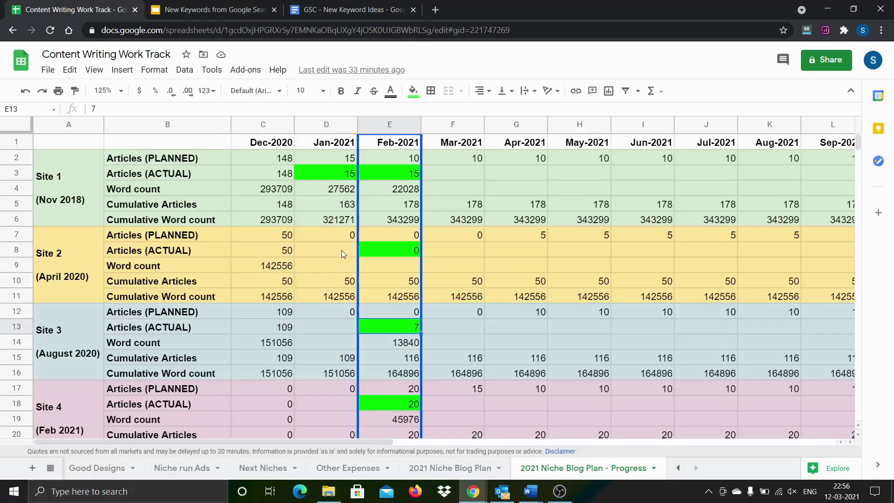
pyautogui.moveTo(87, 309); pyautogui.dragTo(390, 372)
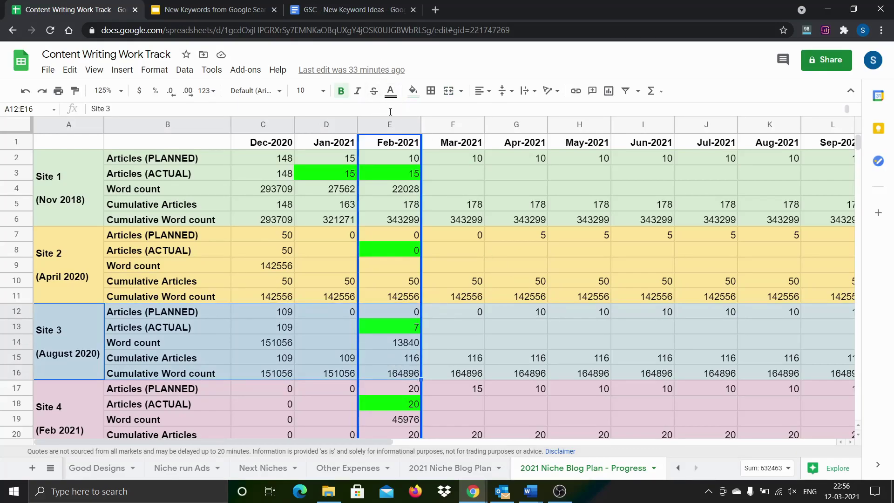
pyautogui.click(348, 12)
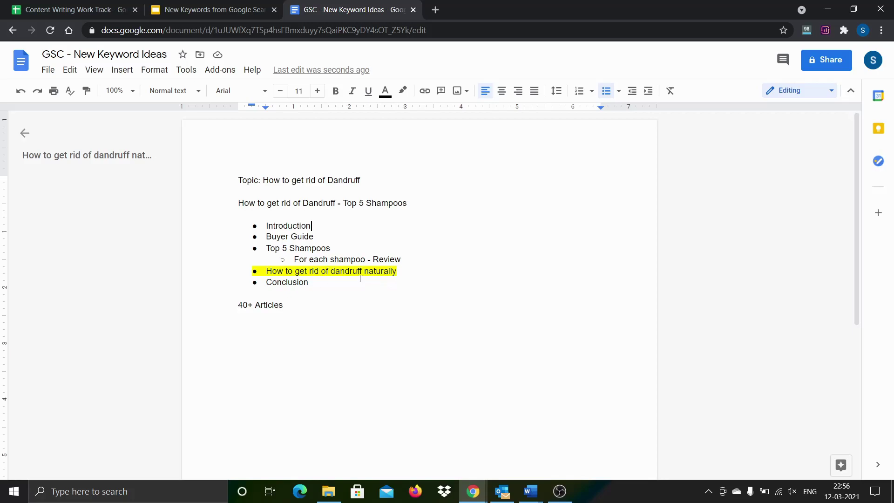
pyautogui.moveTo(267, 272); pyautogui.dragTo(396, 275)
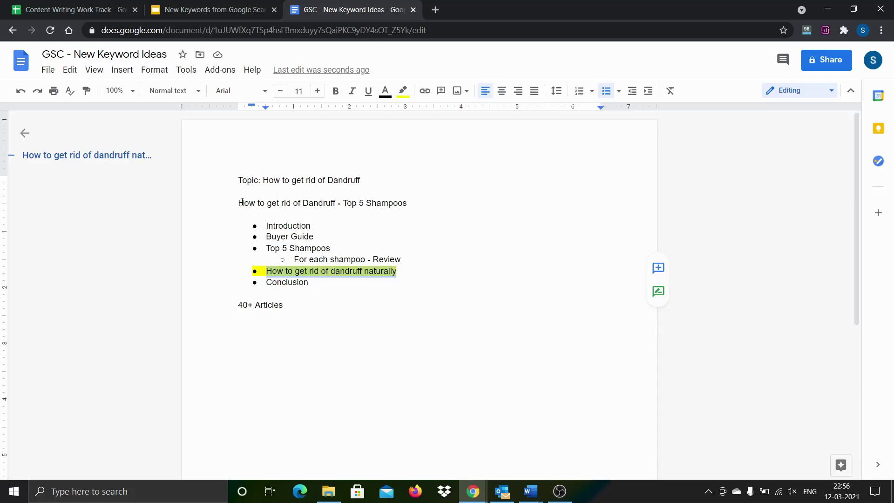
pyautogui.moveTo(238, 204); pyautogui.dragTo(334, 201)
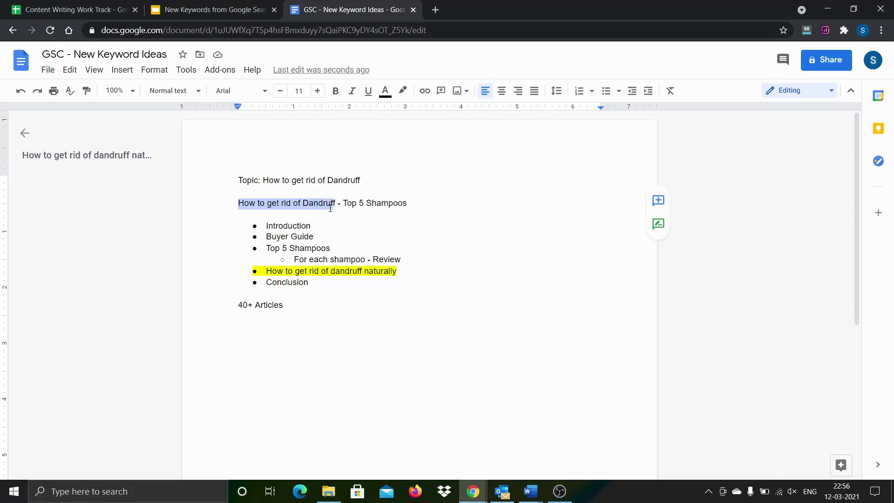
# Compare the wording of the article title with the yellow-highlighted bullet on getting rid of dandruff naturally.
pyautogui.click(331, 203)
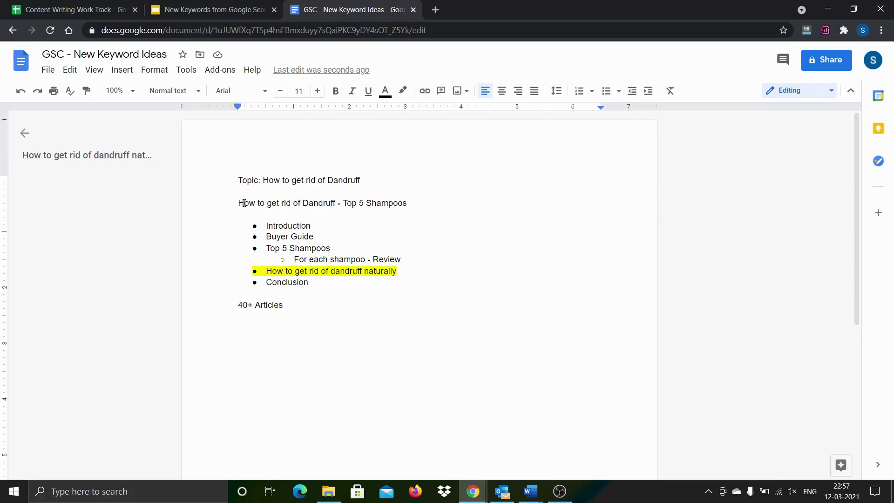
pyautogui.moveTo(239, 204); pyautogui.dragTo(313, 204)
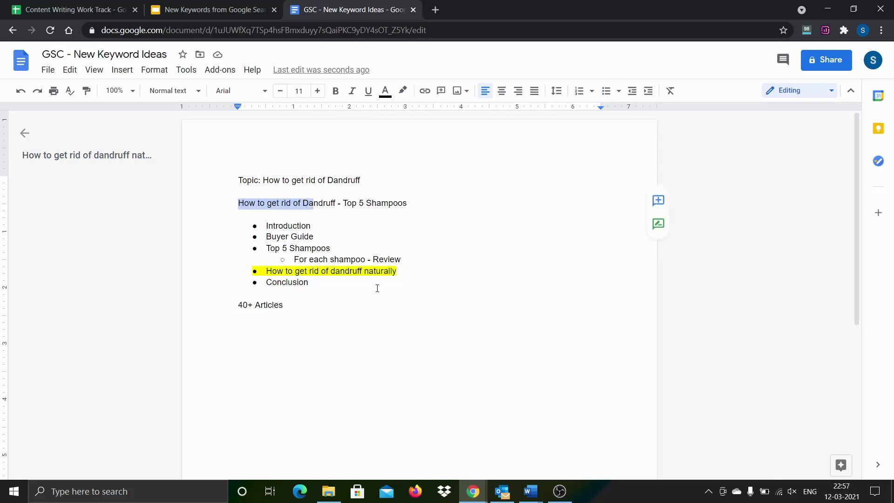
pyautogui.click(404, 273)
pyautogui.moveTo(404, 271); pyautogui.dragTo(283, 276)
pyautogui.click(401, 271)
pyautogui.moveTo(401, 272); pyautogui.dragTo(269, 271)
pyautogui.click(356, 312)
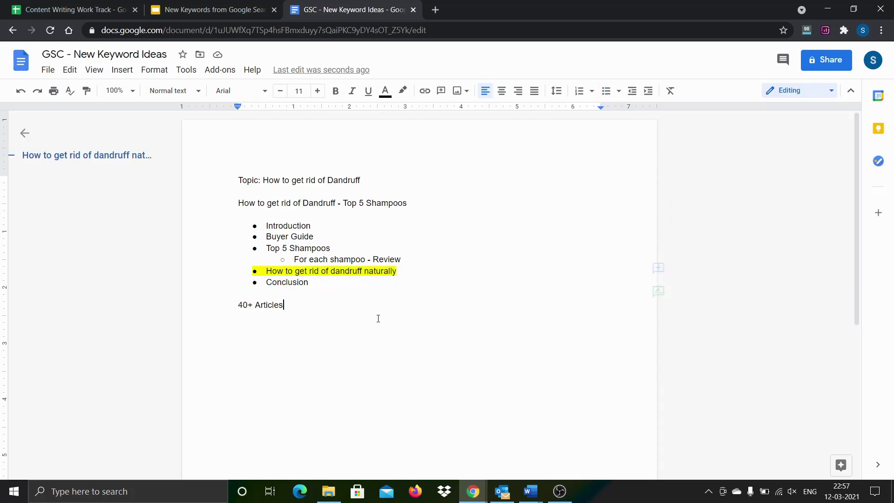
pyautogui.moveTo(412, 272); pyautogui.dragTo(265, 272)
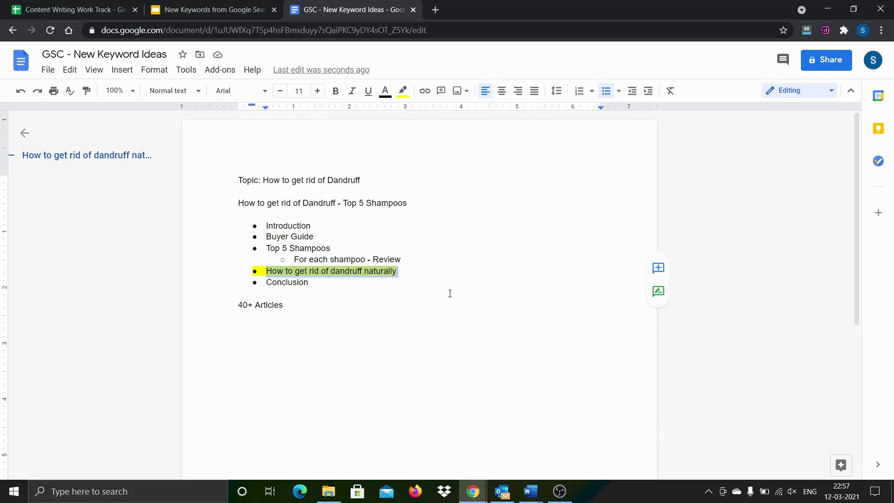
pyautogui.click(405, 292)
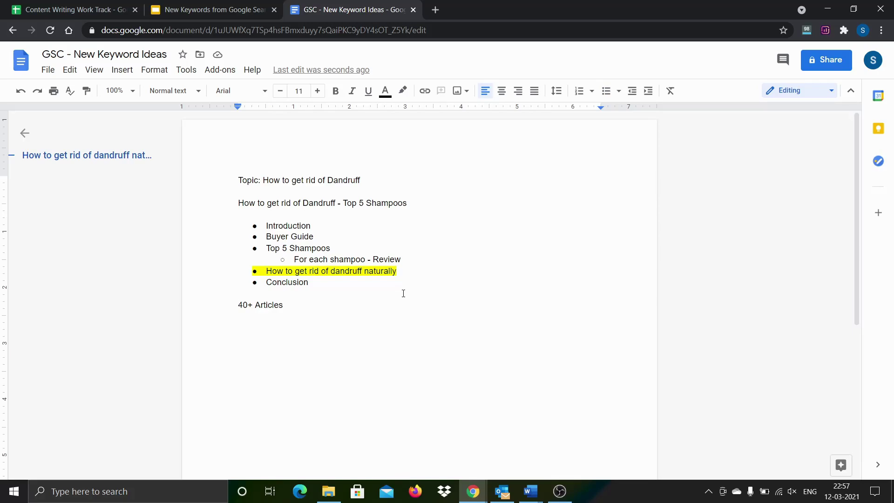
# Present the New Keywords from Google Search Console slides to examine the natural query results, and return to the outline document.
pyautogui.click(215, 10)
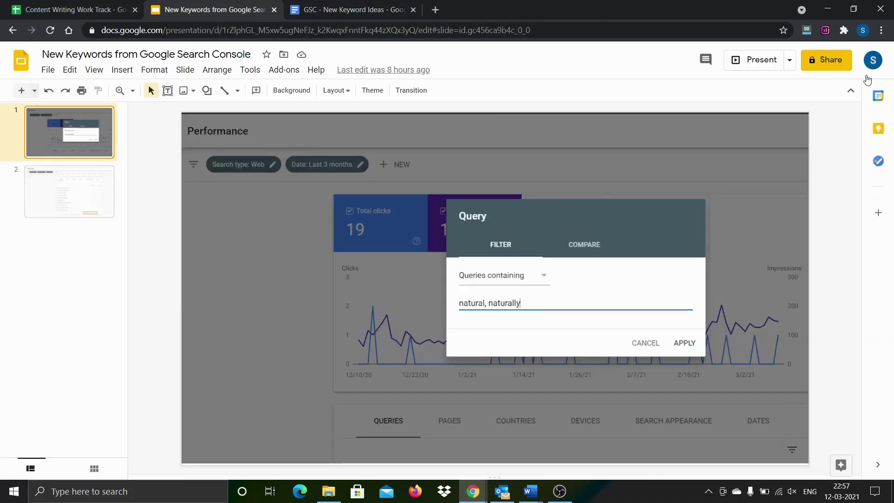
pyautogui.click(758, 66)
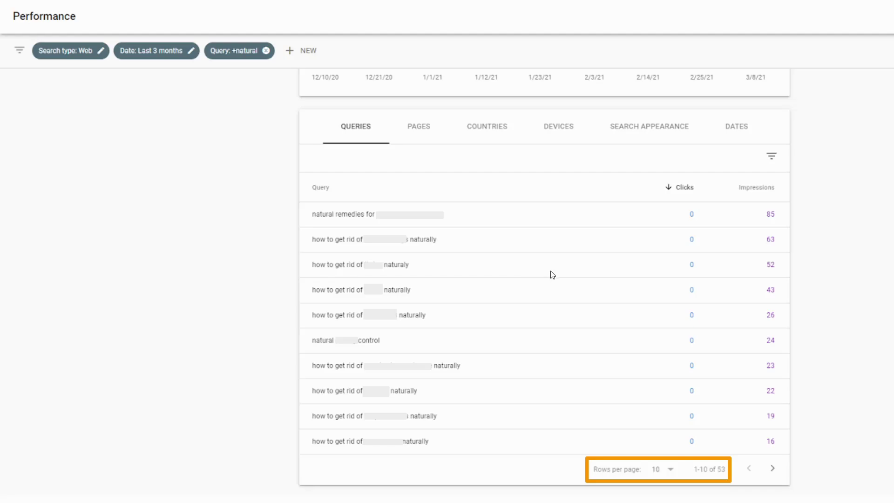
pyautogui.press('Escape')
pyautogui.click(359, 9)
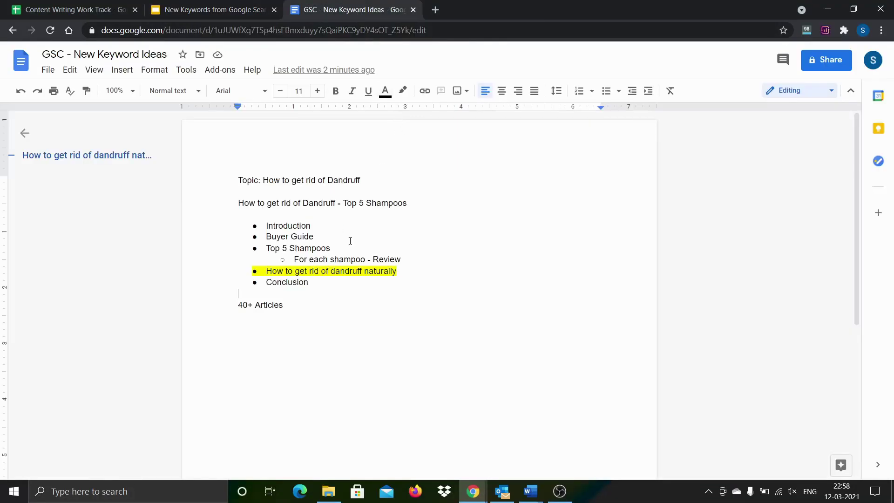
# Append "(20%)" to the yellow-highlighted bullet about getting rid of dandruff naturally.
pyautogui.click(337, 307)
pyautogui.moveTo(404, 274); pyautogui.dragTo(264, 272)
pyautogui.click(454, 277)
pyautogui.write('(2')
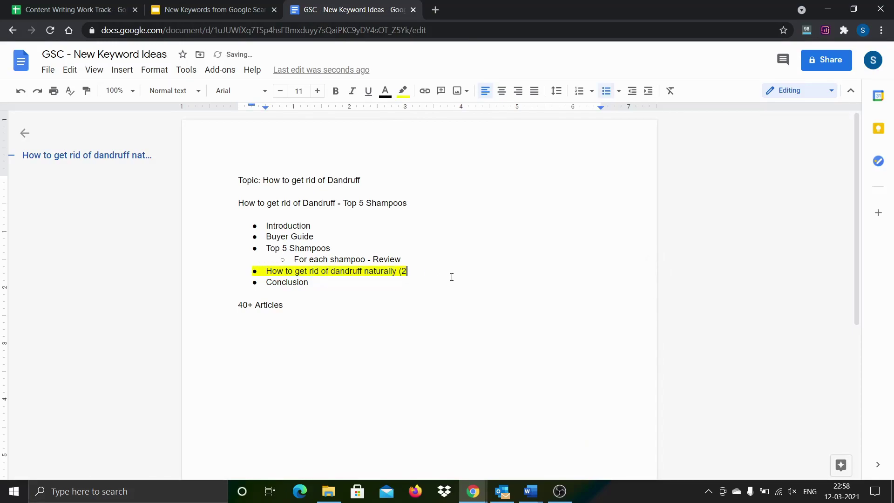
pyautogui.write('0%)')
# Highlight the entire title "How to get rid of Dandruff - Top 5 Shampoos" in orange.
pyautogui.moveTo(238, 203); pyautogui.dragTo(406, 203)
pyautogui.click(403, 90)
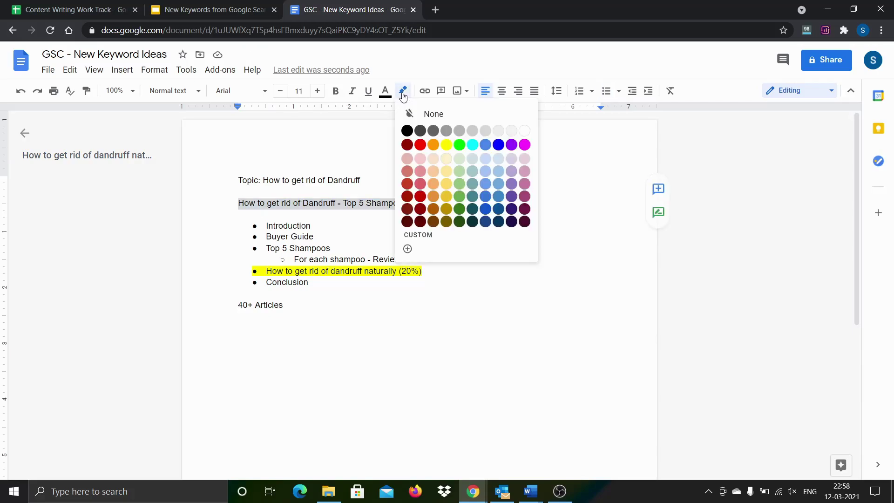
pyautogui.click(433, 145)
pyautogui.click(388, 225)
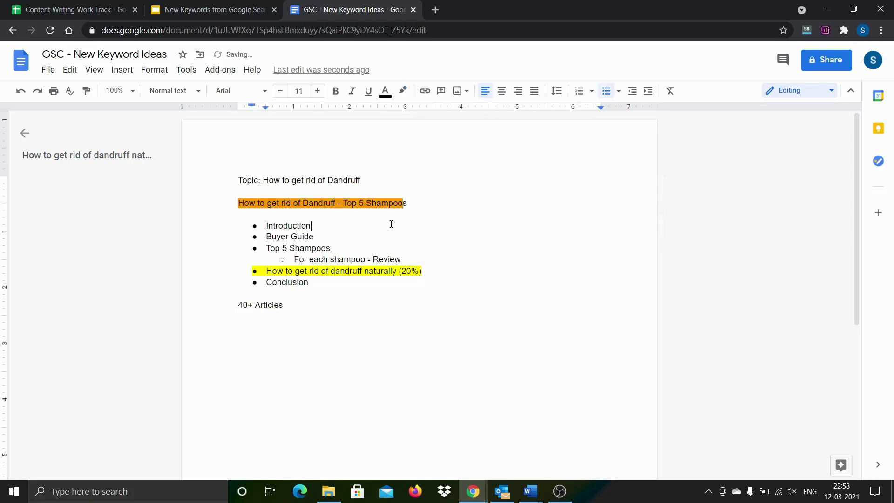
pyautogui.moveTo(419, 207); pyautogui.dragTo(381, 203)
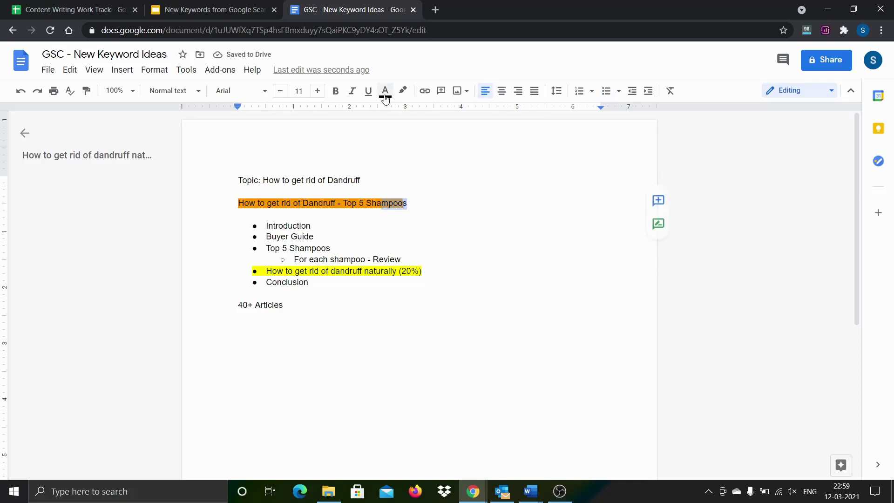
pyautogui.click(400, 100)
pyautogui.click(433, 145)
# Compare the orange title with the yellow bullet and its percentage share of the article.
pyautogui.click(310, 204)
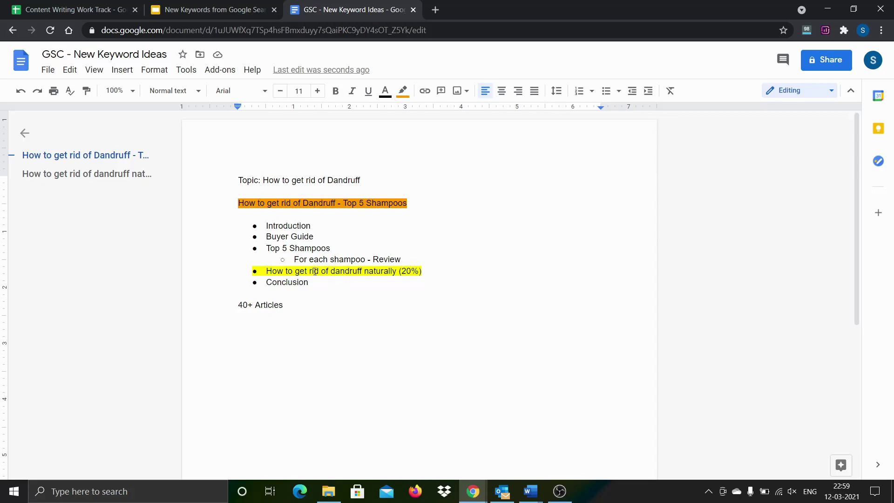
pyautogui.moveTo(331, 276); pyautogui.dragTo(336, 276)
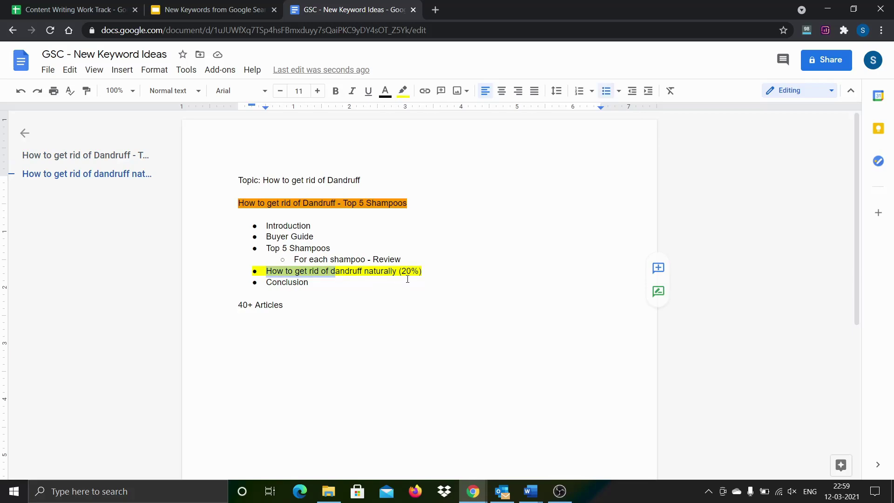
pyautogui.moveTo(401, 271); pyautogui.dragTo(413, 271)
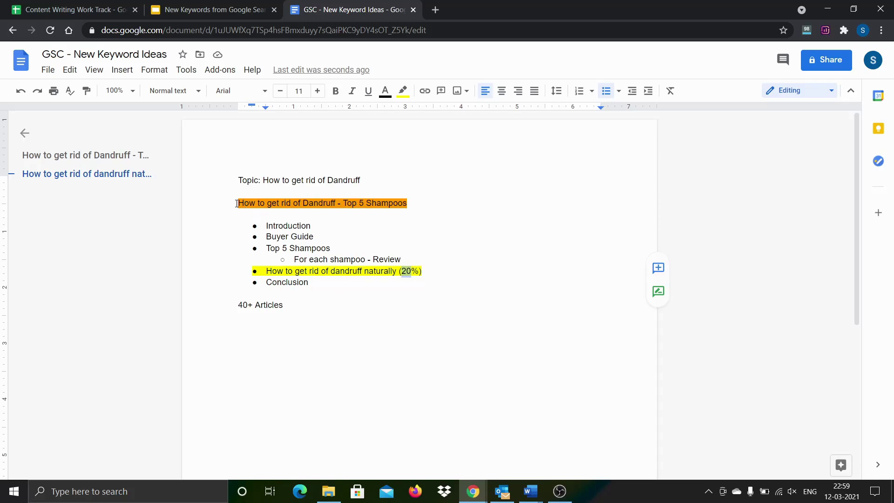
pyautogui.moveTo(239, 203); pyautogui.dragTo(334, 205)
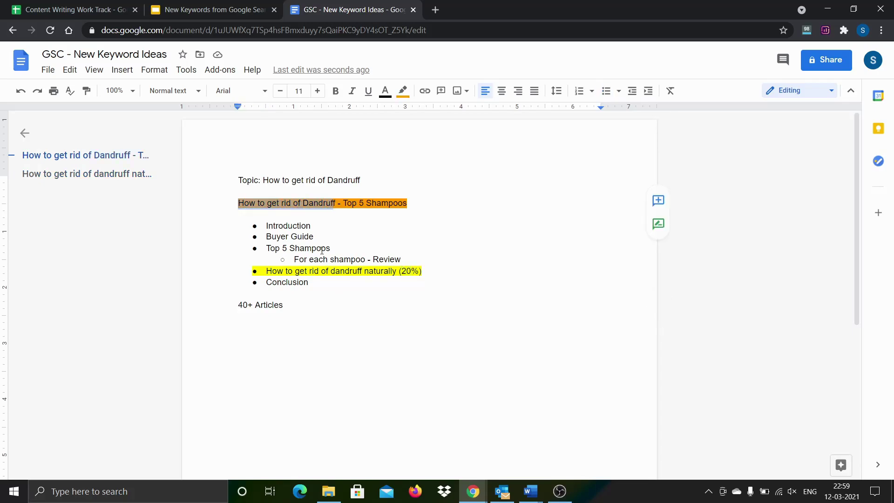
pyautogui.click(331, 299)
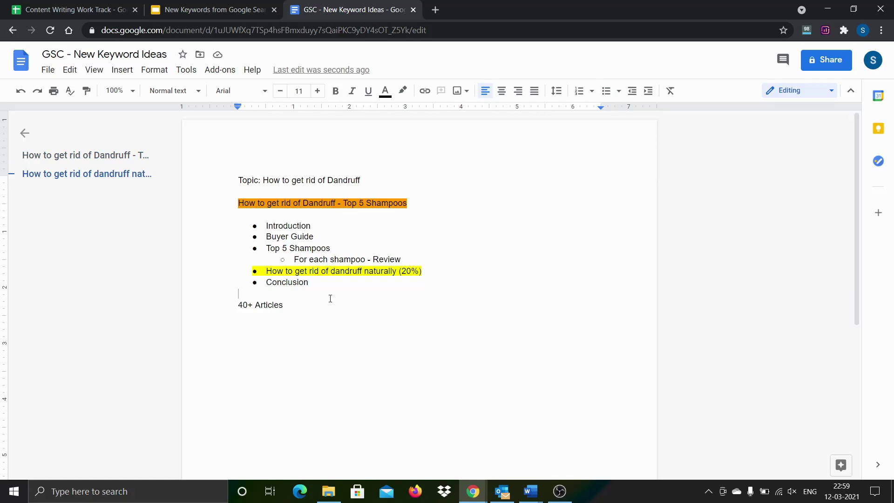
pyautogui.moveTo(423, 271); pyautogui.dragTo(261, 272)
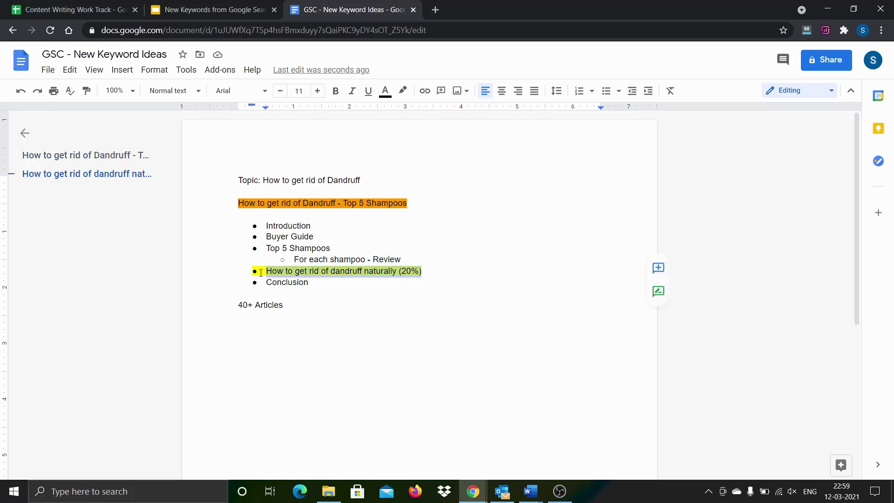
# Add a separator line of equals signs below the "40+ Articles" line, leaving a blank line between them.
pyautogui.click(335, 315)
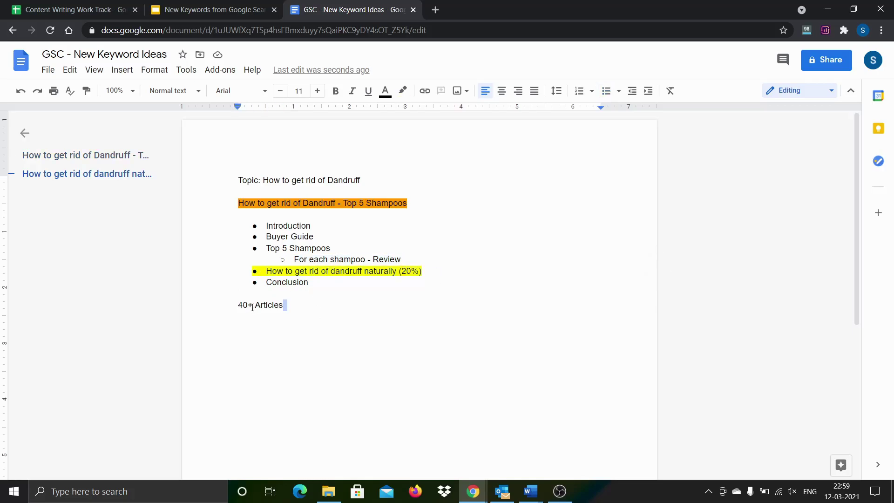
pyautogui.press('Return')
pyautogui.write('===========================================')
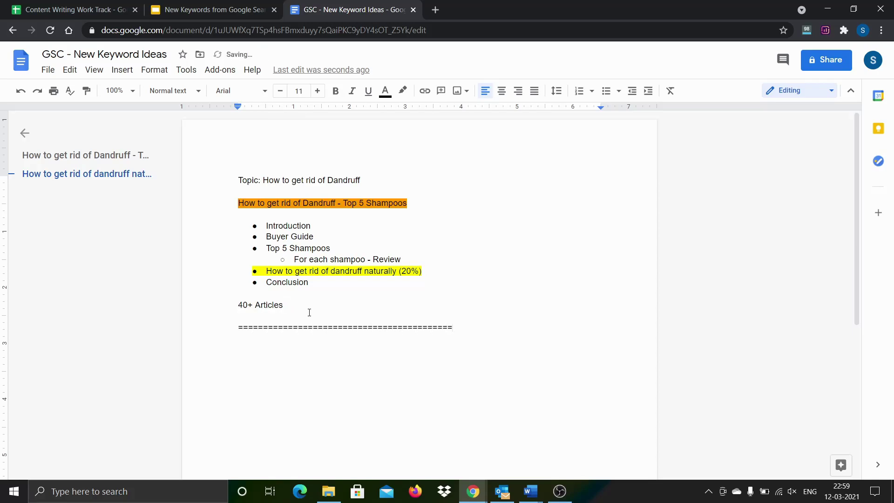
# Copy the orange title and its full bulleted outline, and paste them below the separator line.
pyautogui.moveTo(238, 203); pyautogui.dragTo(327, 280)
pyautogui.click(315, 359)
pyautogui.click(500, 339)
pyautogui.press('Return')
pyautogui.write('How to get rid of Dandruff - Top 5 Shampoos  Introduction Buyer Guide Top 5 Shampoos For each shampoo - Review How to get rid of dandruff naturally (20%) Conclusion')
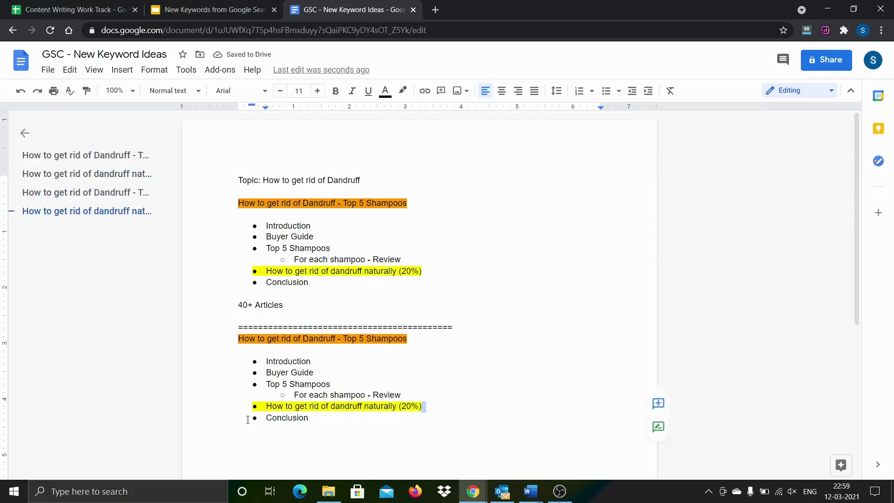
# Delete the yellow bullet about getting rid of dandruff naturally from the copied outline below the separator.
pyautogui.moveTo(422, 406); pyautogui.dragTo(249, 407)
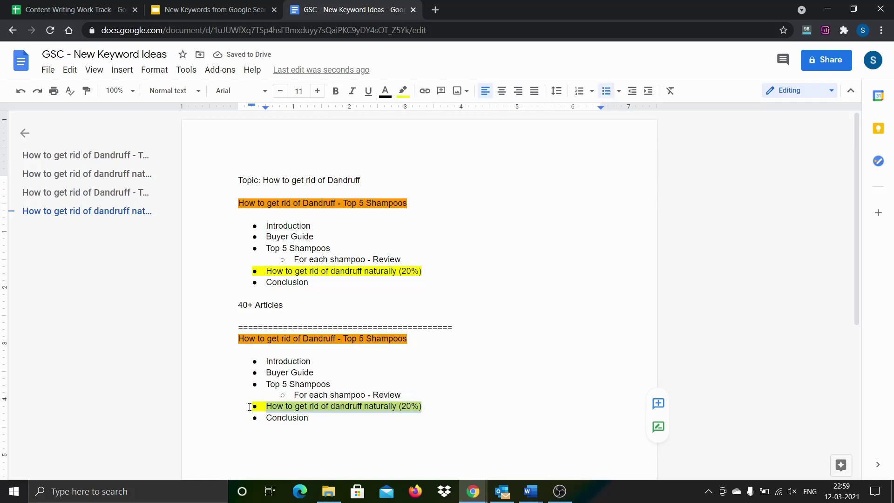
pyautogui.press('Delete')
pyautogui.press('Delete')
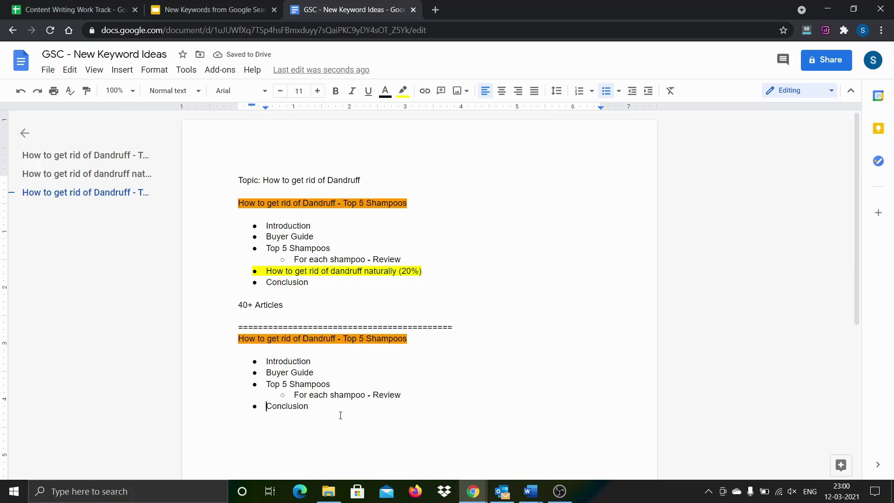
# Add the unbulleted title "How to get rid of Dandruff Naturally - 3 Methods/5 Methods/7 Methods" below the copied outline, after a blank line.
pyautogui.tripleClick(343, 270)
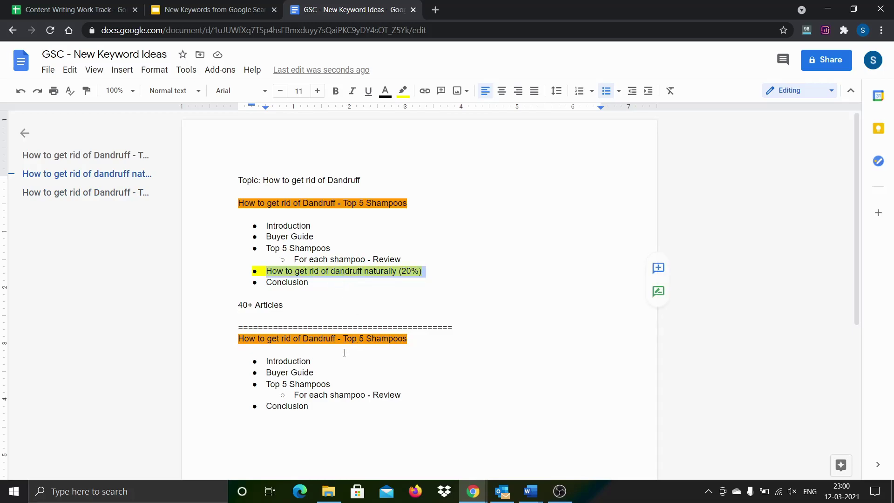
pyautogui.click(328, 413)
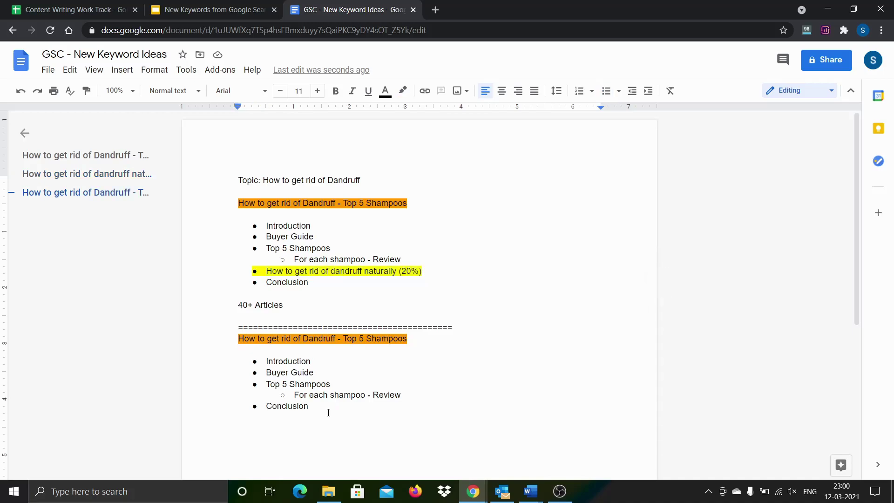
pyautogui.press('Return')
pyautogui.write('How to get r')
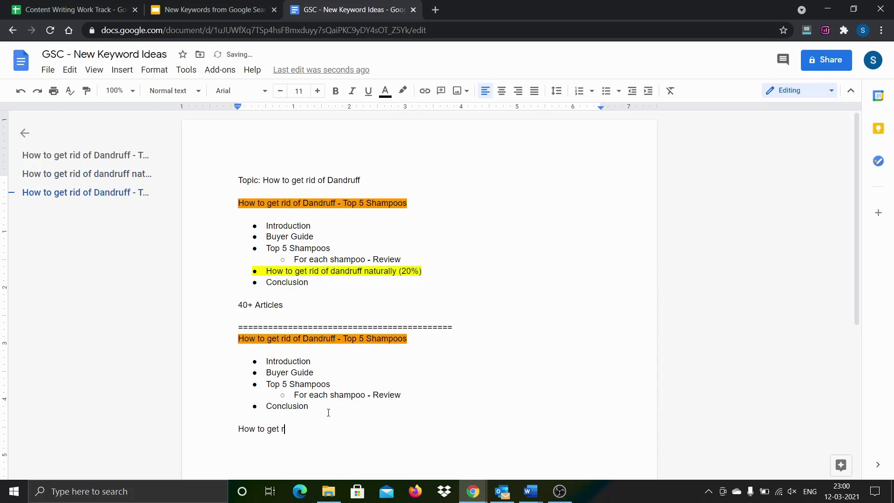
pyautogui.write('id of XXXXX')
pyautogui.press('BackSpace')
pyautogui.press('BackSpace')
pyautogui.press('BackSpace')
pyautogui.press('BackSpace')
pyautogui.press('BackSpace')
pyautogui.write('Dandruff Naturally - 3 Methoda')
pyautogui.press('BackSpace')
pyautogui.press('BackSpace')
pyautogui.press('BackSpace')
pyautogui.write('ods/5 ')
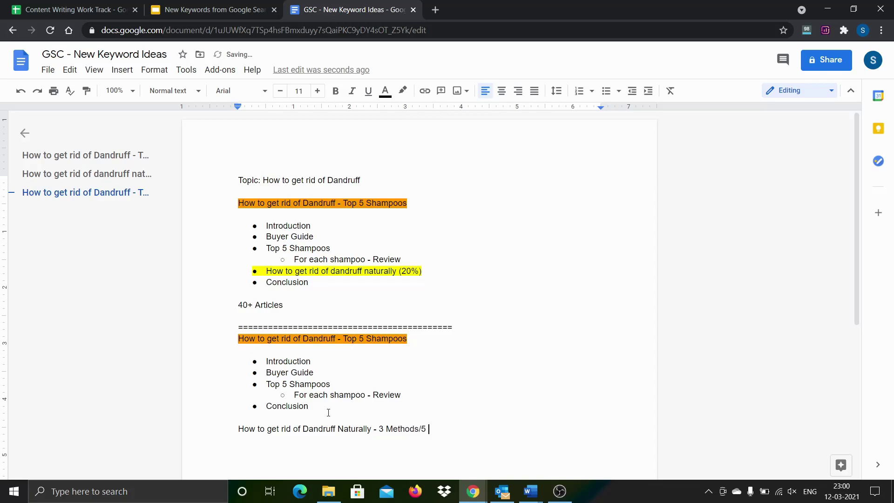
pyautogui.write('Methods/7 Methods')
# Add the lines "Introduction" and "Natural ways to get rid of Dandruff" under the new natural methods title.
pyautogui.press('Return')
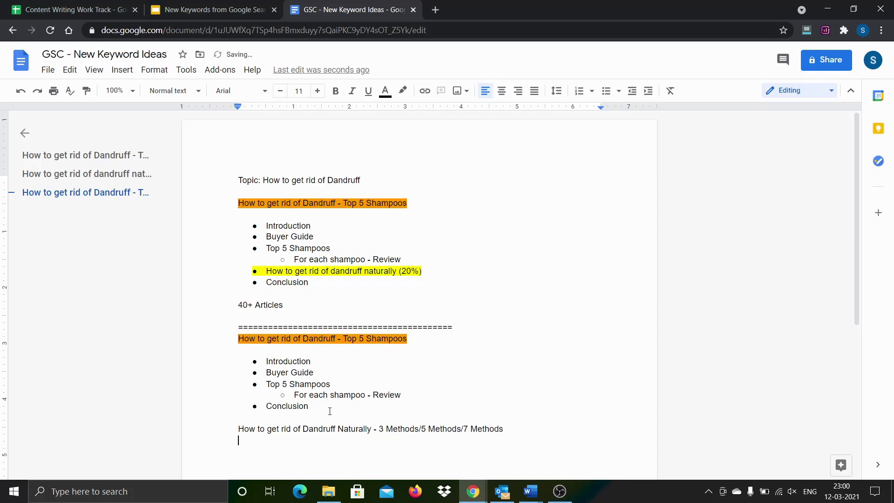
pyautogui.write('Introduction')
pyautogui.press('Return')
pyautogui.write('Natural ways to ge')
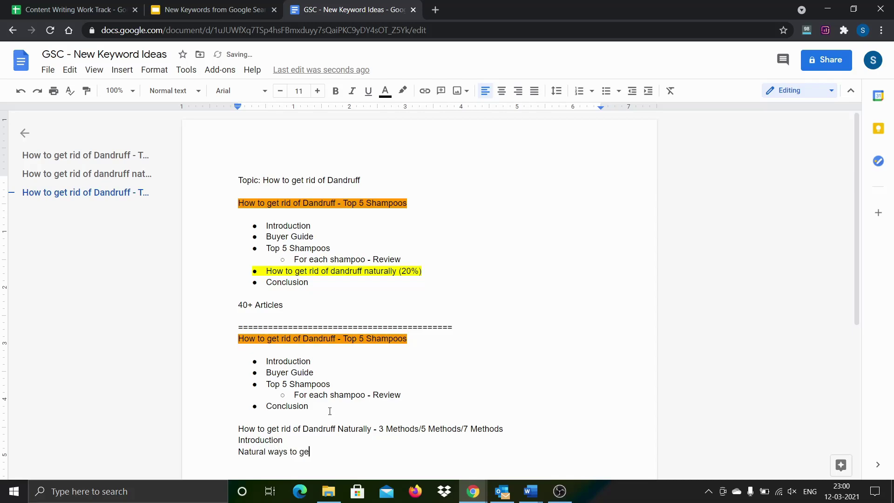
pyautogui.write('t rid of Dandruff')
pyautogui.press('Return')
# Complete the natural methods outline with the lines "For each method", "Explain step by step process" and "Conclusion".
pyautogui.write('For each')
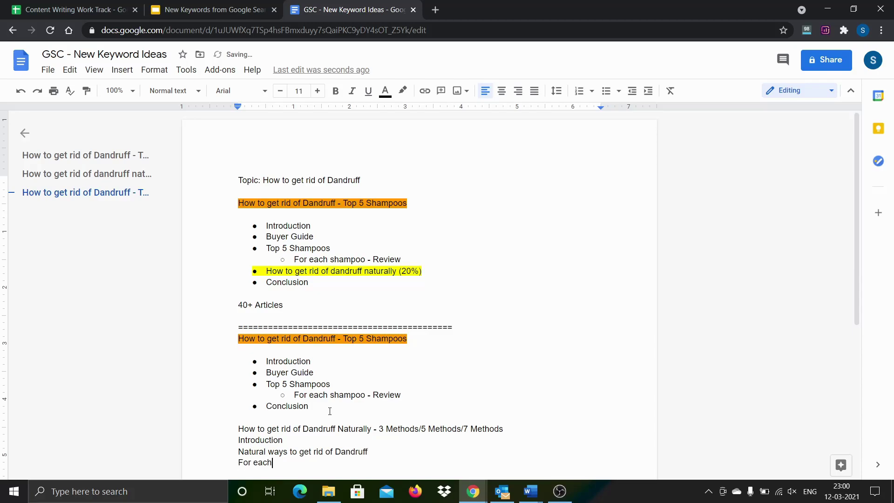
pyautogui.write(' method')
pyautogui.press('Return')
pyautogui.write('Explain ')
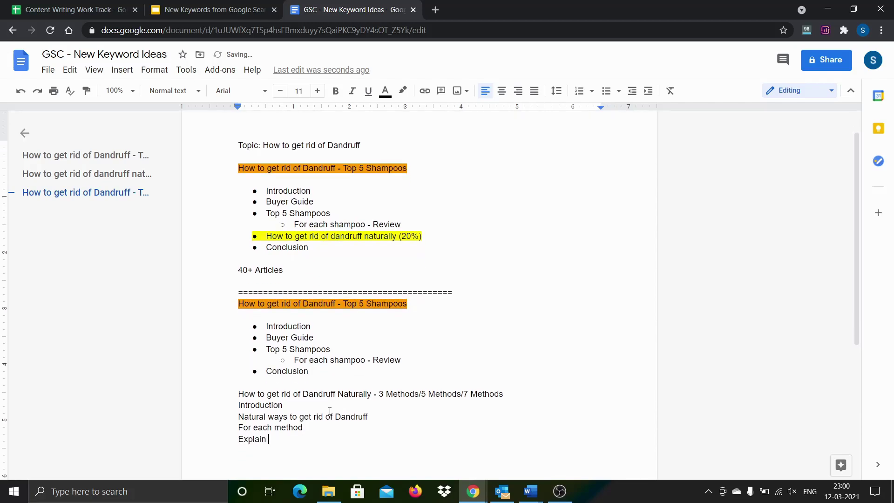
pyautogui.write('step by step procees')
pyautogui.press('Return')
pyautogui.write('Conclusion')
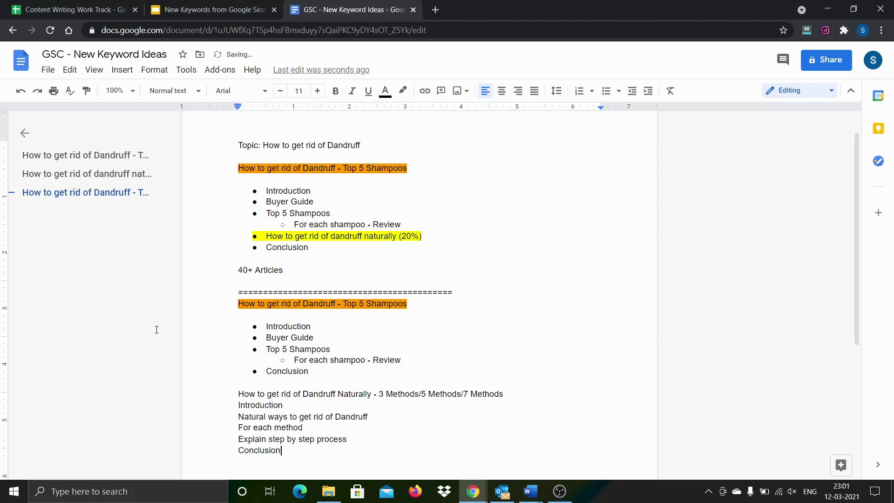
# Compare the original outline's bullets with the trimmed shampoo outline below the separator.
pyautogui.moveTo(309, 247); pyautogui.dragTo(266, 191)
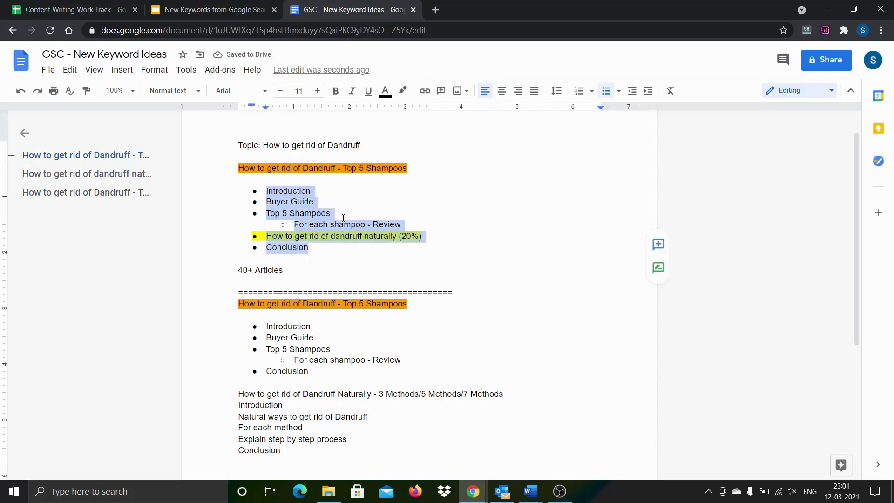
pyautogui.click(337, 249)
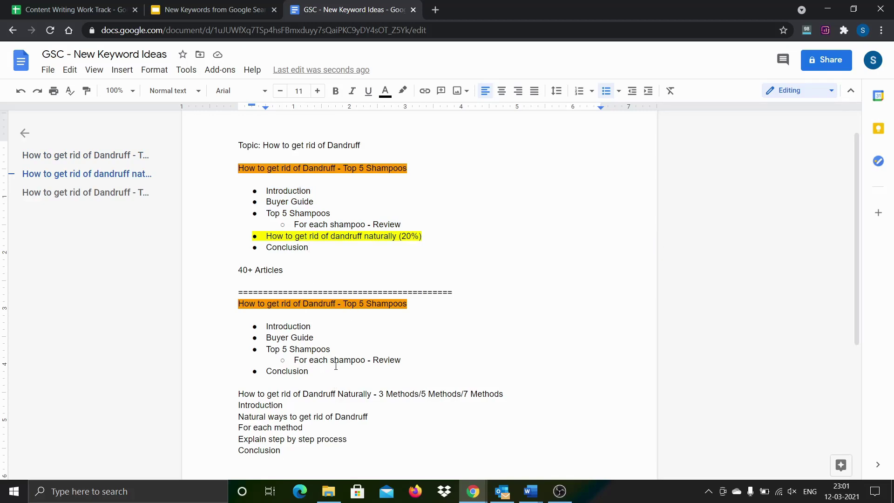
pyautogui.moveTo(333, 372); pyautogui.dragTo(245, 309)
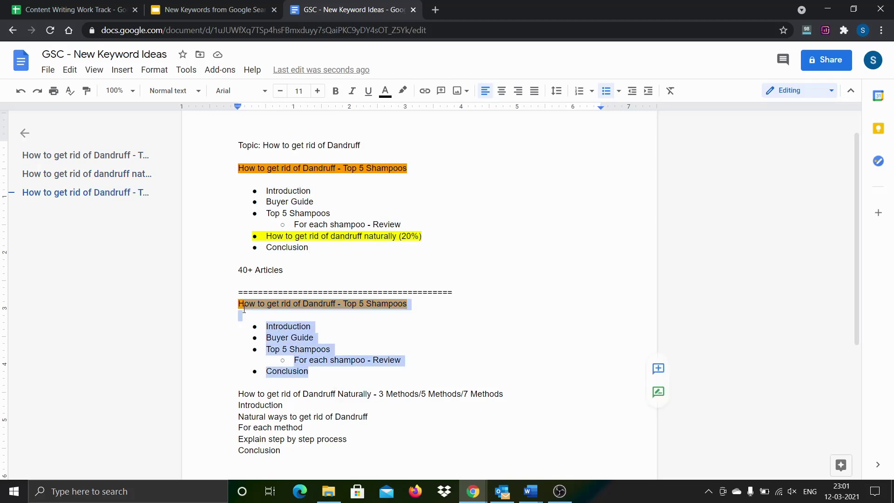
# Insert a separator line of equals signs between the trimmed shampoo outline and the natural methods title, followed by a blank line.
pyautogui.click(351, 347)
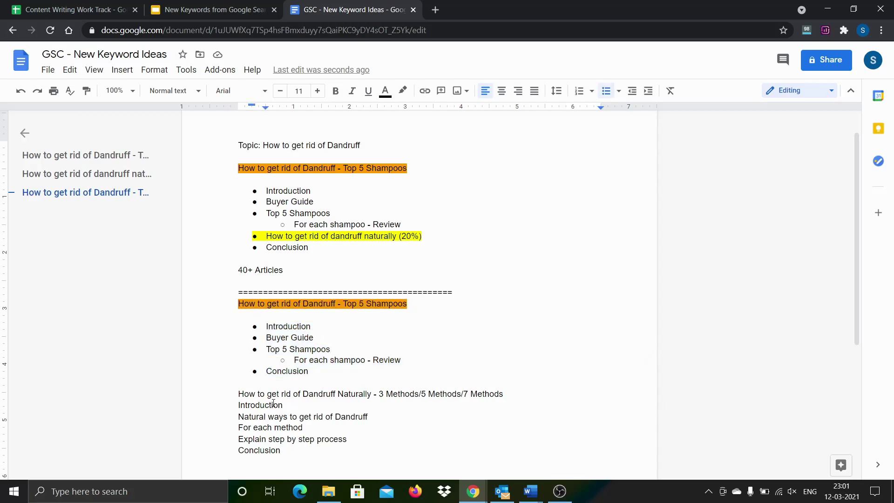
pyautogui.scroll(-3, 306, 429)
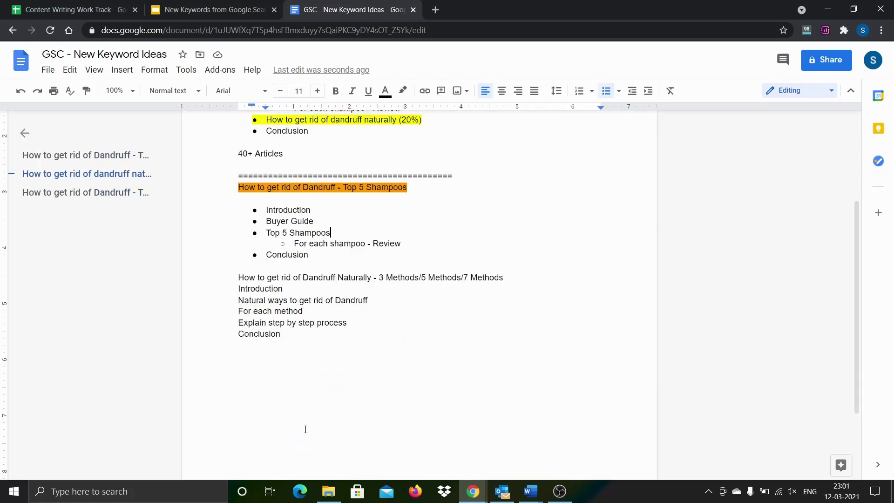
pyautogui.click(246, 264)
pyautogui.press('Return')
pyautogui.press('Return')
pyautogui.write('=================================')
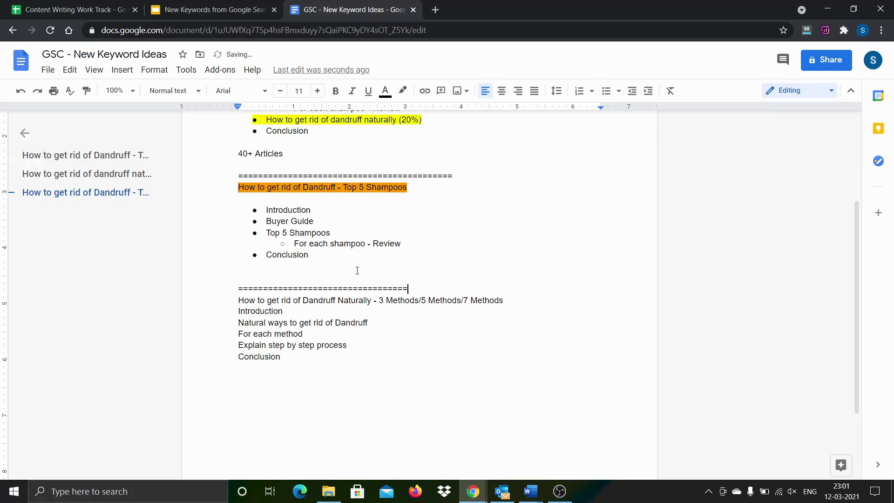
pyautogui.press('Return')
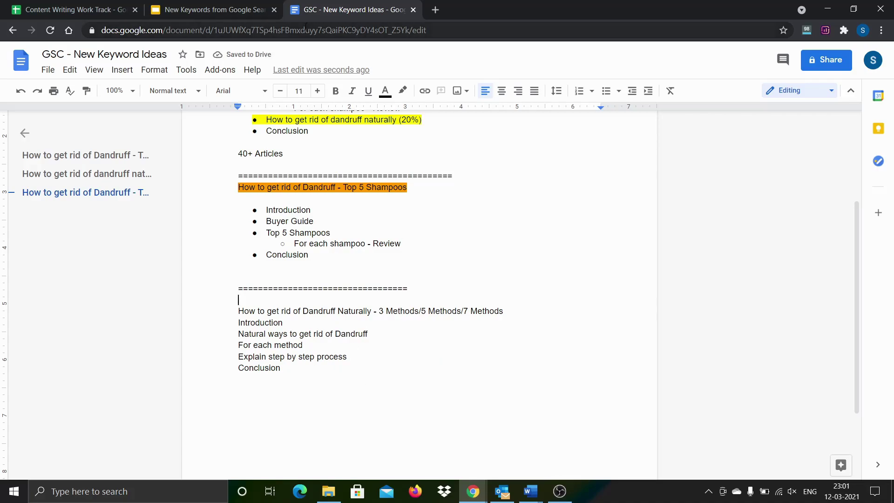
# Switch to the Content Writing Work Track spreadsheet and check Site 3's actual articles and word count for Feb-2021.
pyautogui.click(89, 12)
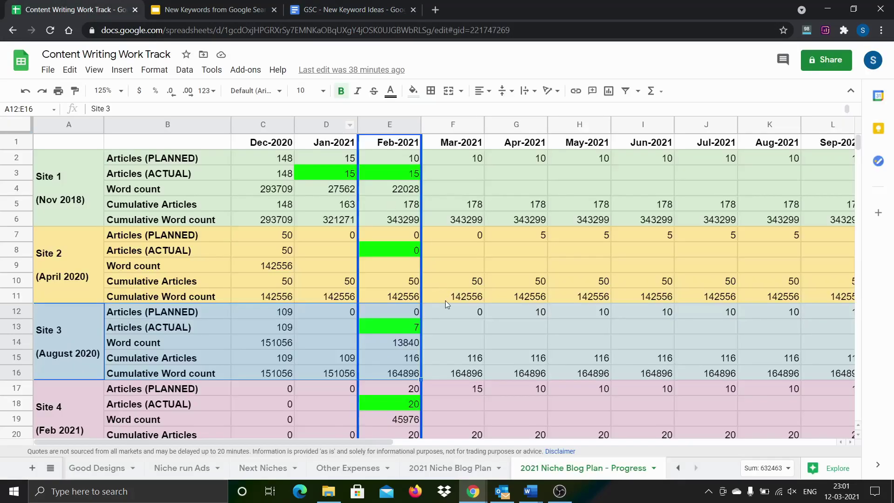
pyautogui.click(404, 331)
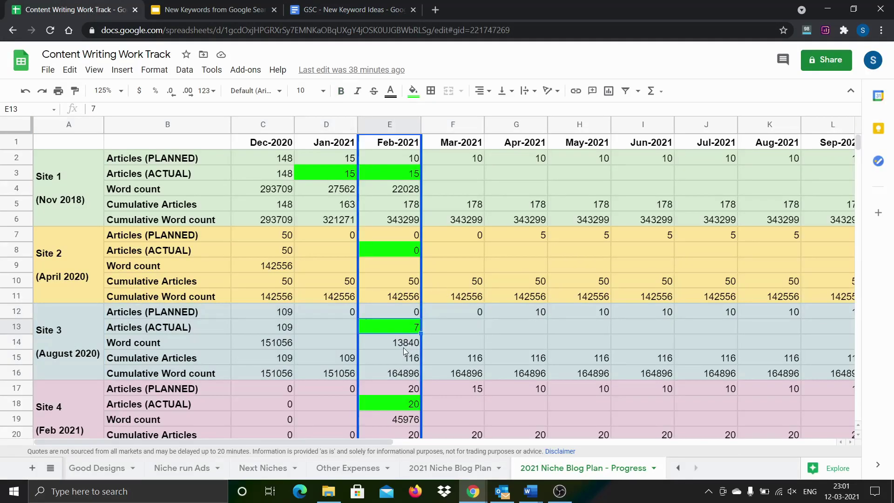
pyautogui.click(409, 347)
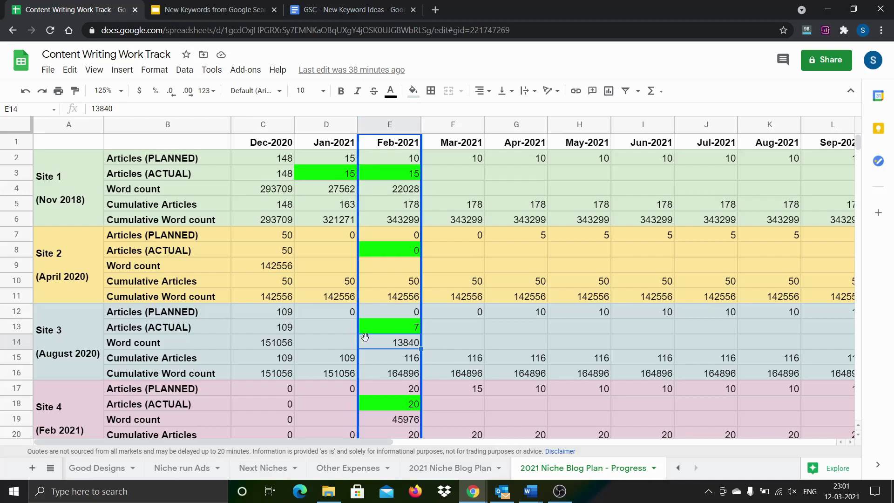
# In the GSC - New Keyword Ideas document, bullet the natural methods outline after a blank line, nesting "Explain step by step process" under "For each method".
pyautogui.click(329, 4)
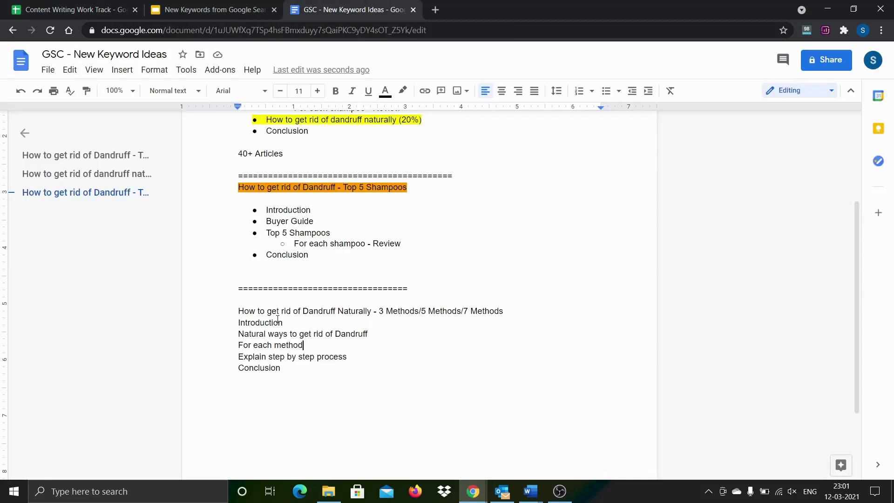
pyautogui.click(239, 323)
pyautogui.press('Return')
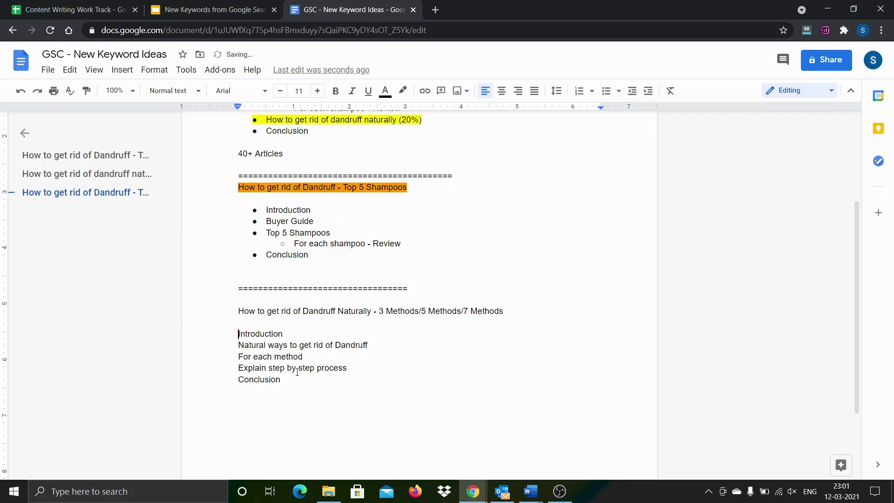
pyautogui.moveTo(238, 355); pyautogui.dragTo(230, 340)
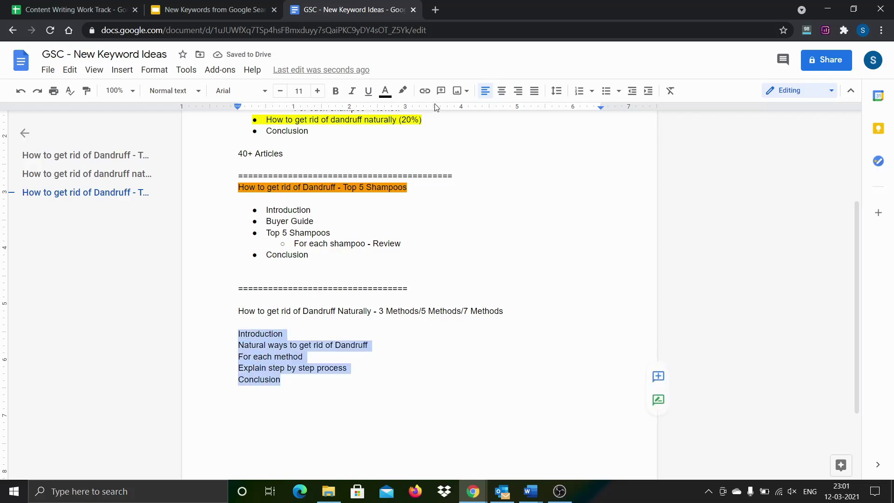
pyautogui.click(605, 92)
pyautogui.click(379, 345)
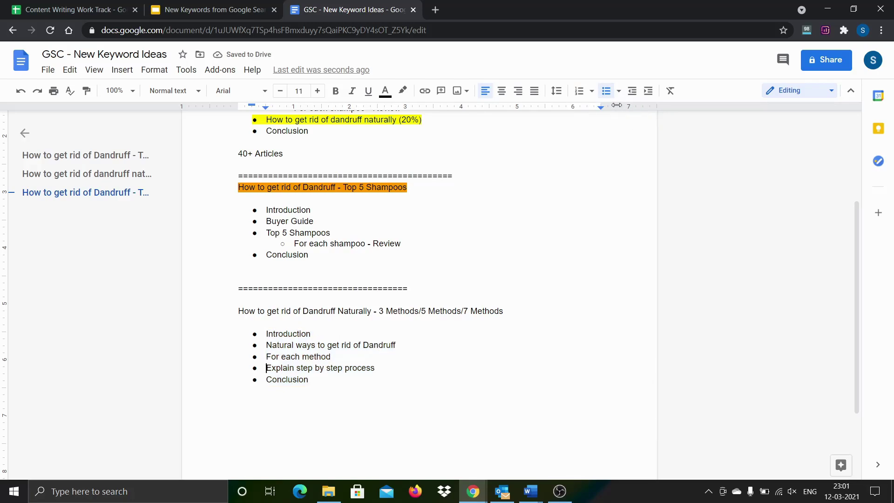
pyautogui.click(649, 91)
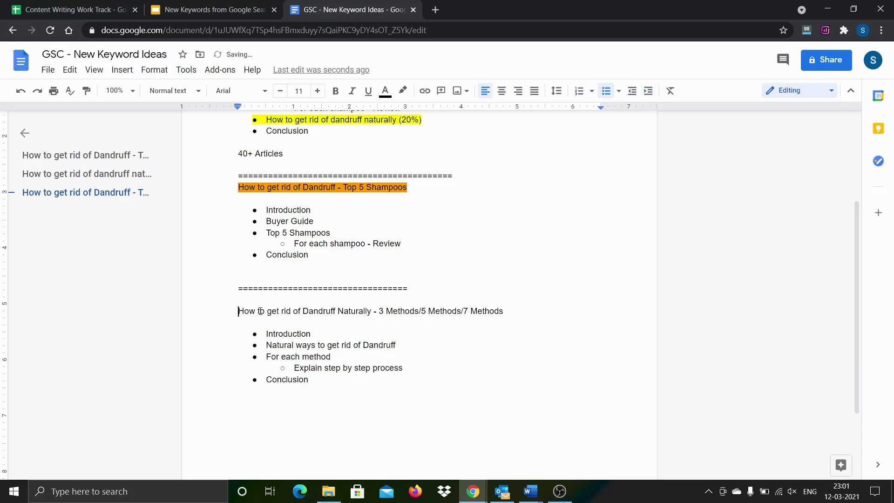
# Highlight the title "How to get rid of Dandruff Naturally - 3 Methods/5 Methods/7 Methods" in green.
pyautogui.moveTo(239, 310); pyautogui.dragTo(519, 308)
pyautogui.click(402, 91)
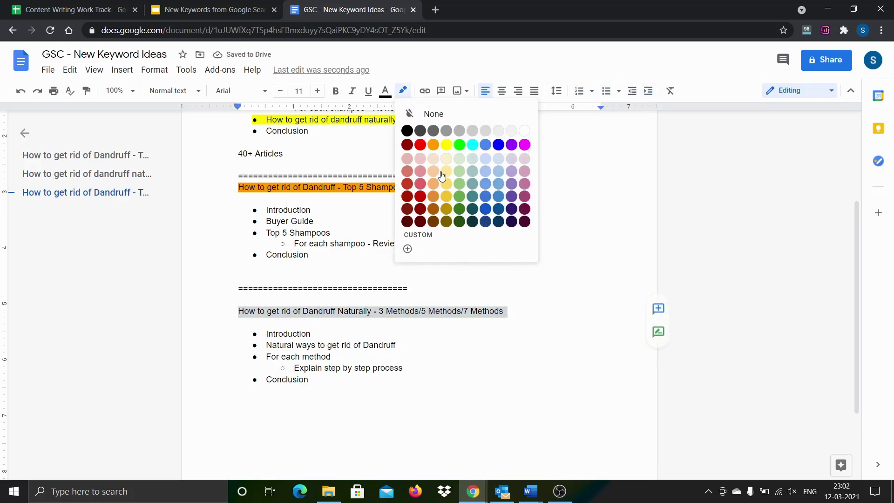
pyautogui.click(459, 145)
pyautogui.click(425, 329)
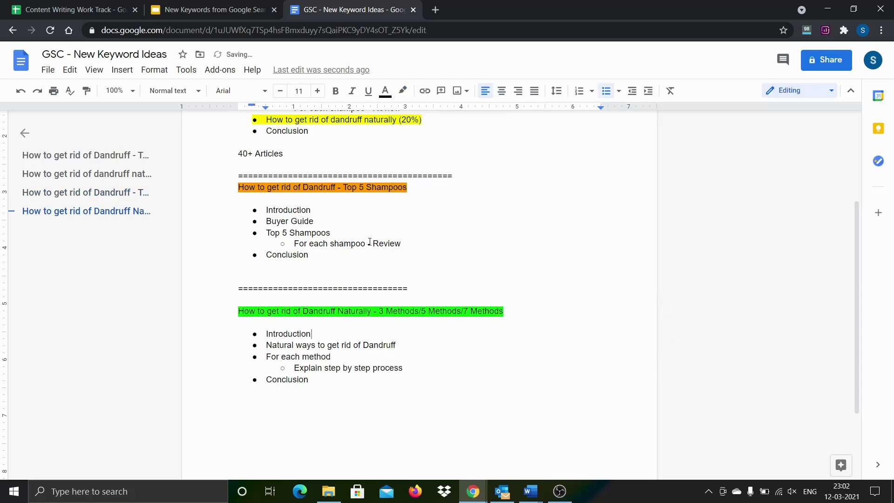
# Review the Feb-2021 figures around Site 3's planned articles in the Content Writing Work Track spreadsheet.
pyautogui.click(98, 10)
pyautogui.click(381, 292)
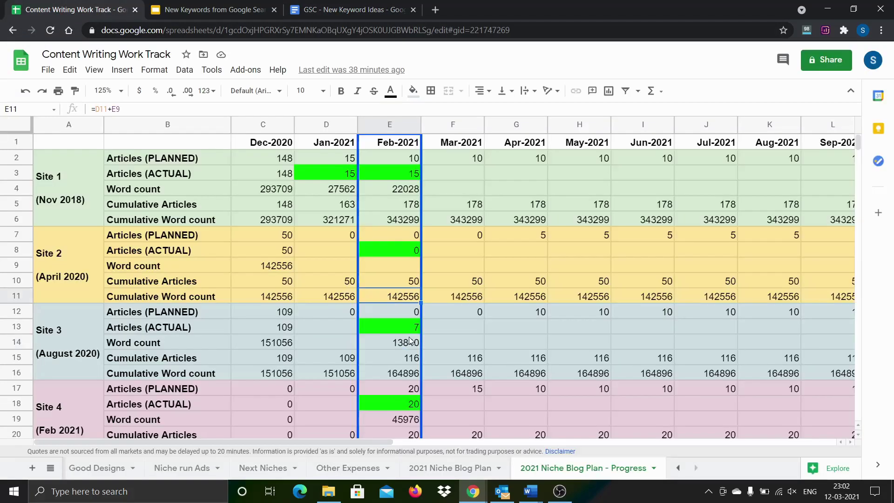
pyautogui.click(389, 311)
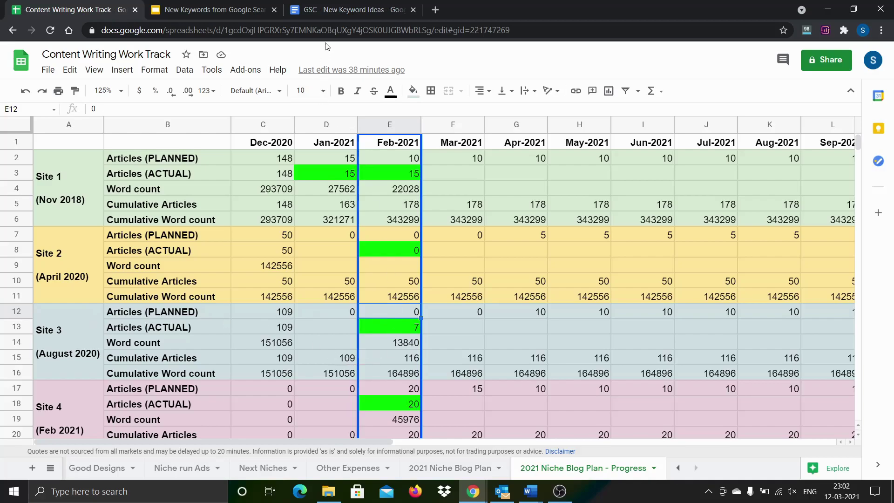
# Compare the natural queries slide in New Keywords from Google Search Console with the original outline's "How to get rid of dandruff naturally (20%)" bullet.
pyautogui.click(256, 13)
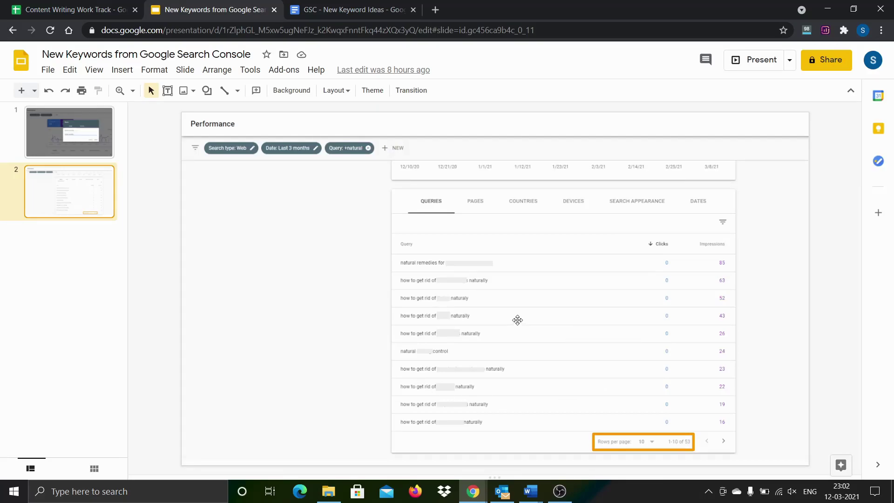
pyautogui.click(328, 17)
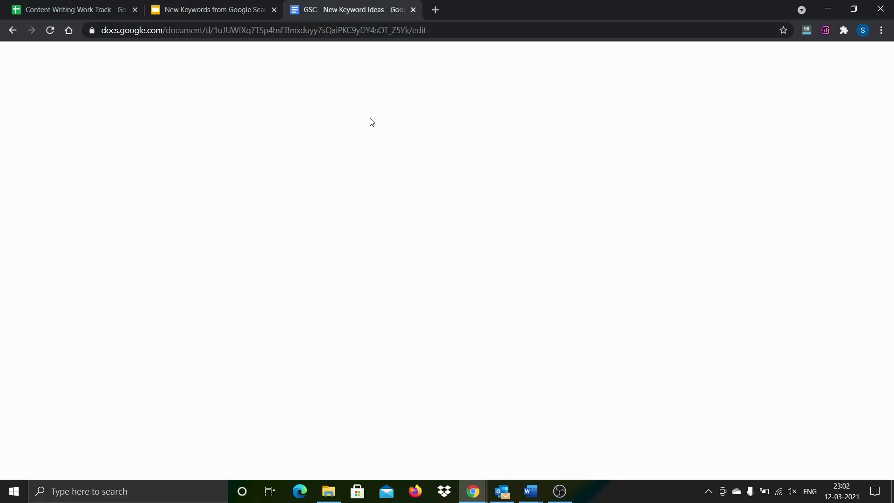
pyautogui.scroll(3, 356, 241)
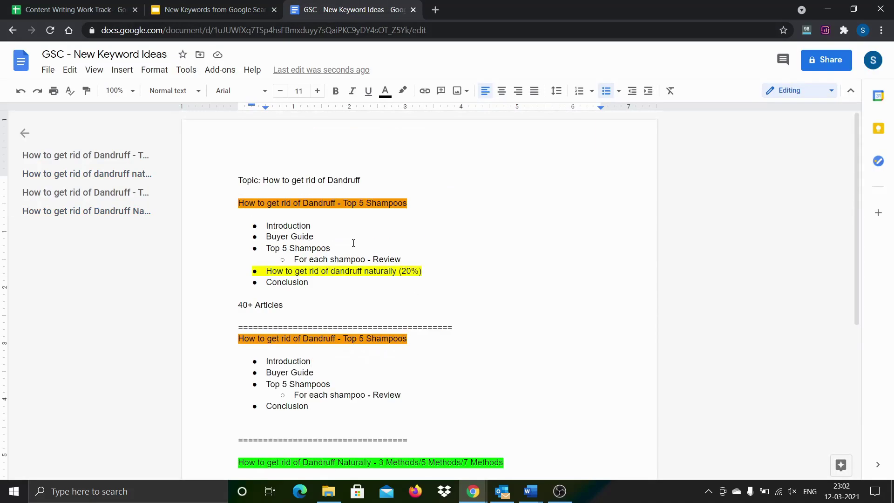
pyautogui.moveTo(451, 271); pyautogui.dragTo(284, 271)
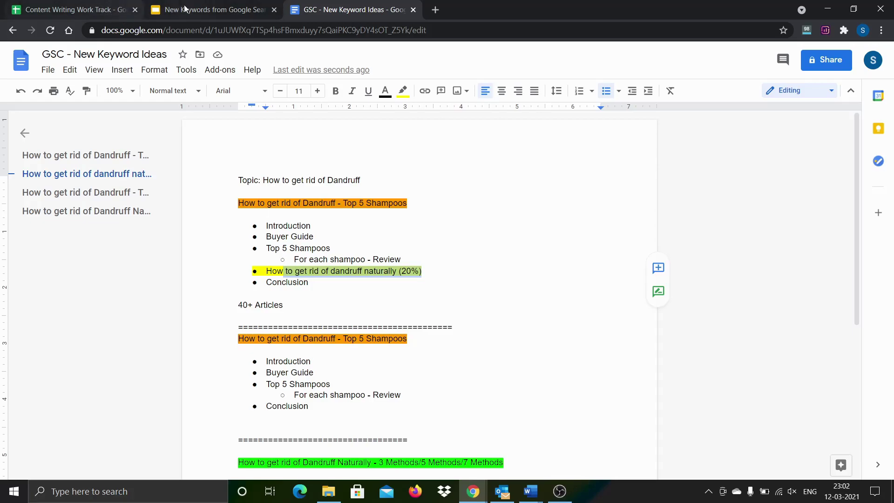
pyautogui.click(158, 10)
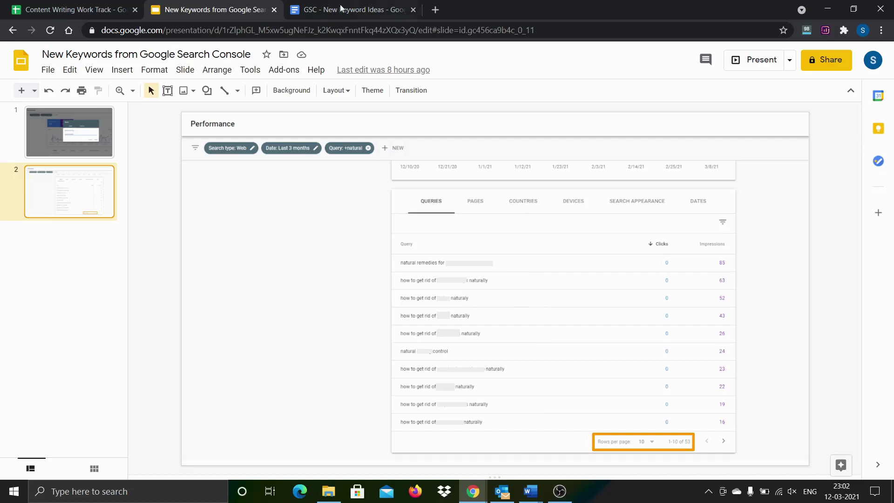
pyautogui.click(91, 10)
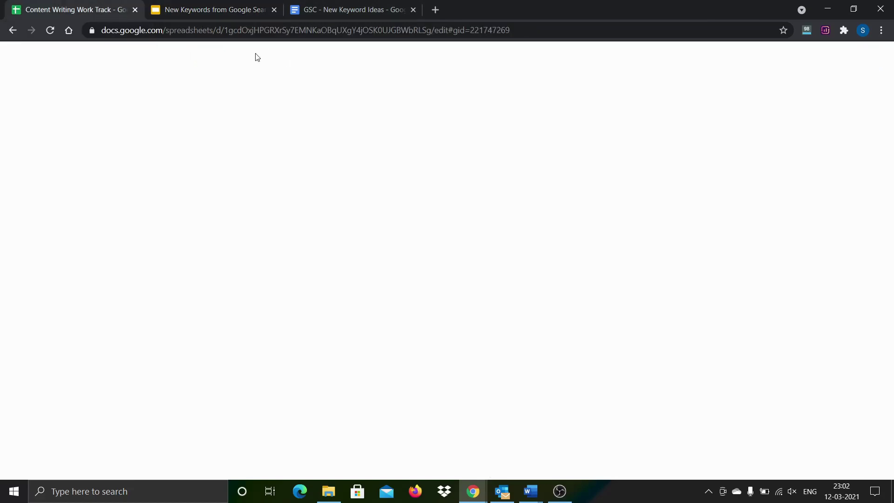
pyautogui.click(230, 13)
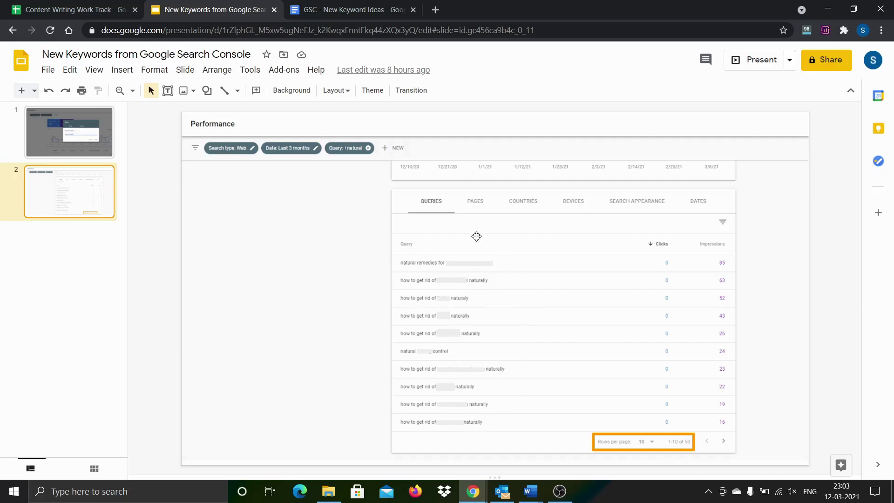
# Compare the document's yellow-highlighted 20% bullet with the separate natural methods outline, cross-checking the Search Console queries slide.
pyautogui.click(336, 11)
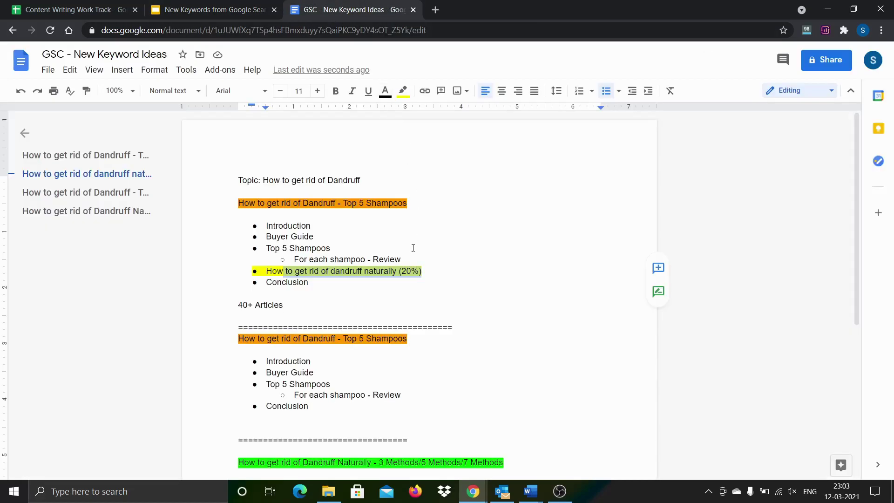
pyautogui.click(375, 258)
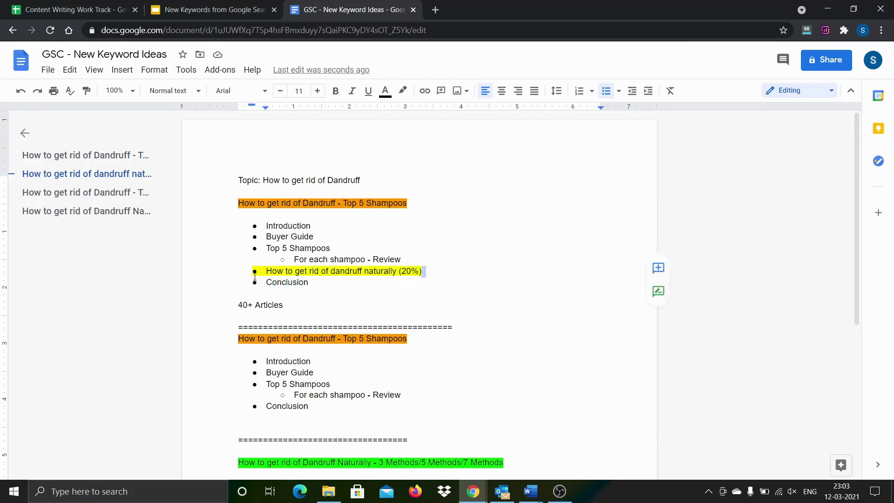
pyautogui.moveTo(423, 271); pyautogui.dragTo(252, 270)
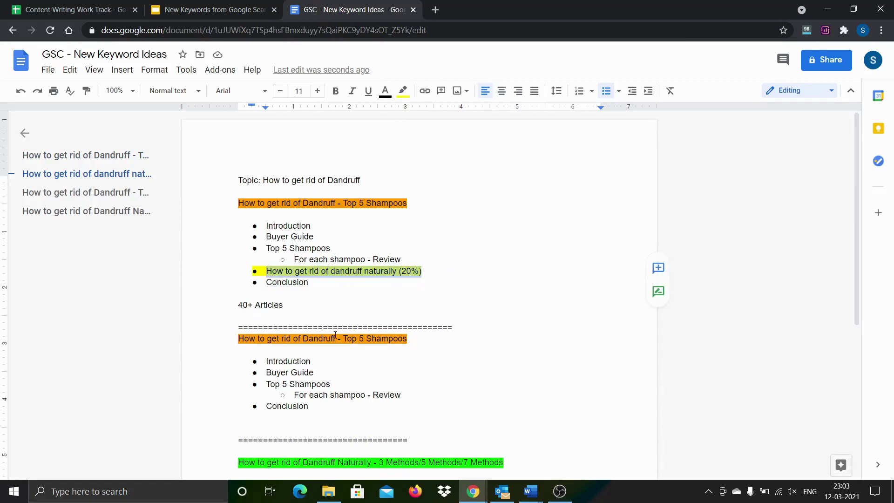
pyautogui.scroll(-3, 351, 339)
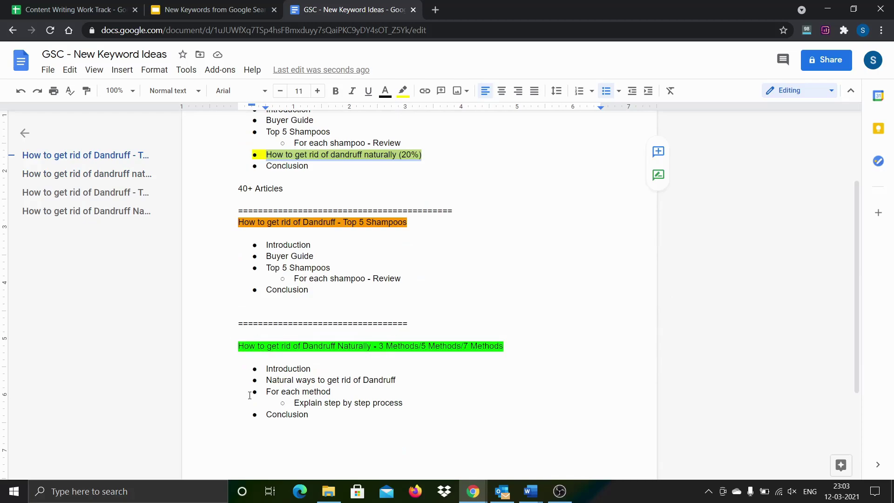
pyautogui.click(170, 10)
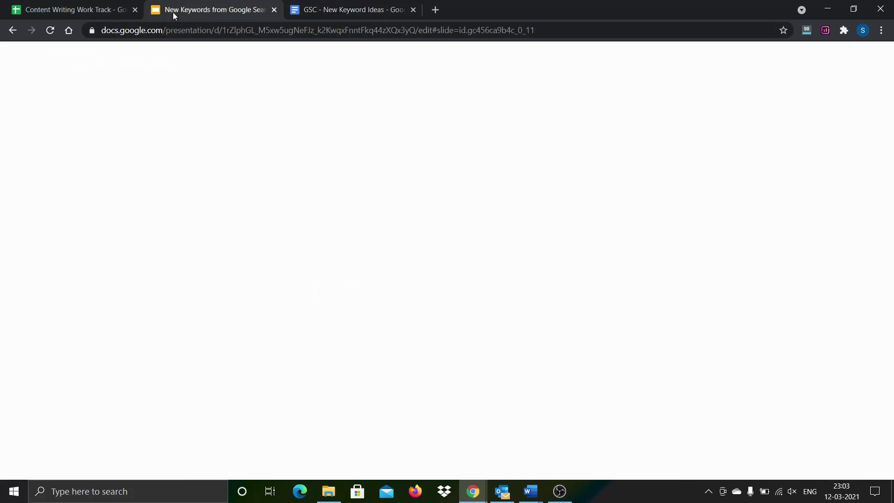
pyautogui.click(370, 10)
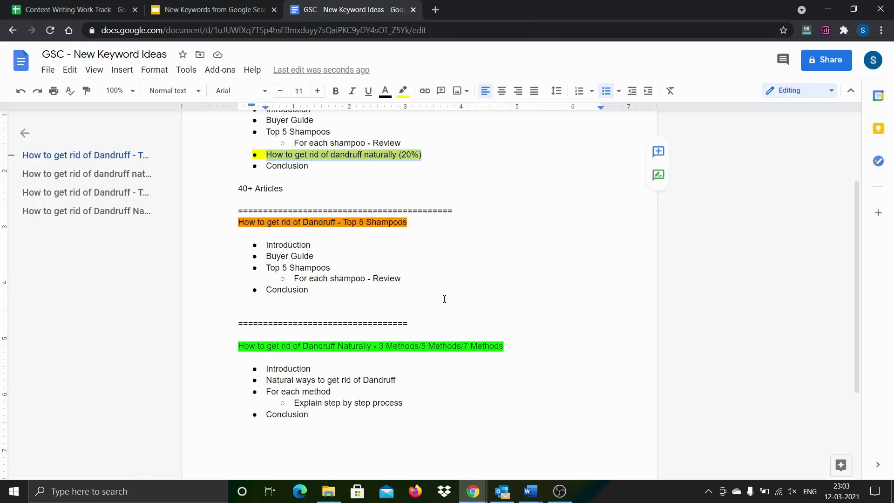
pyautogui.click(223, 9)
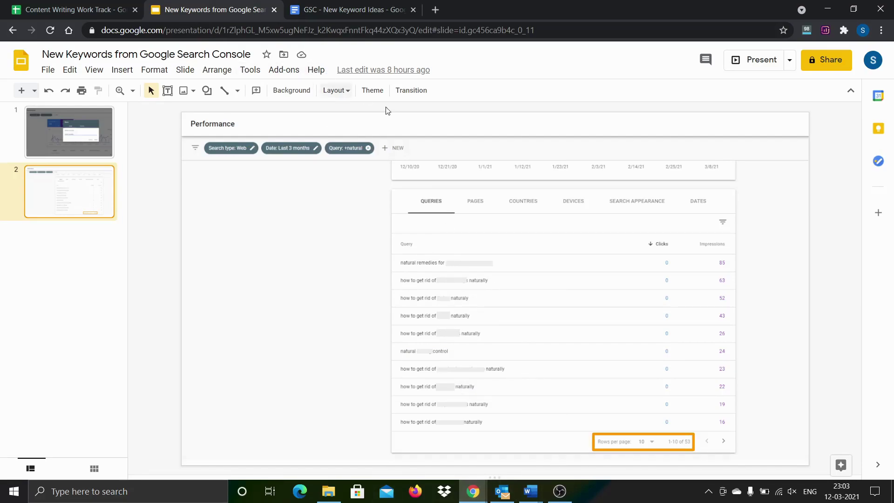
pyautogui.click(342, 13)
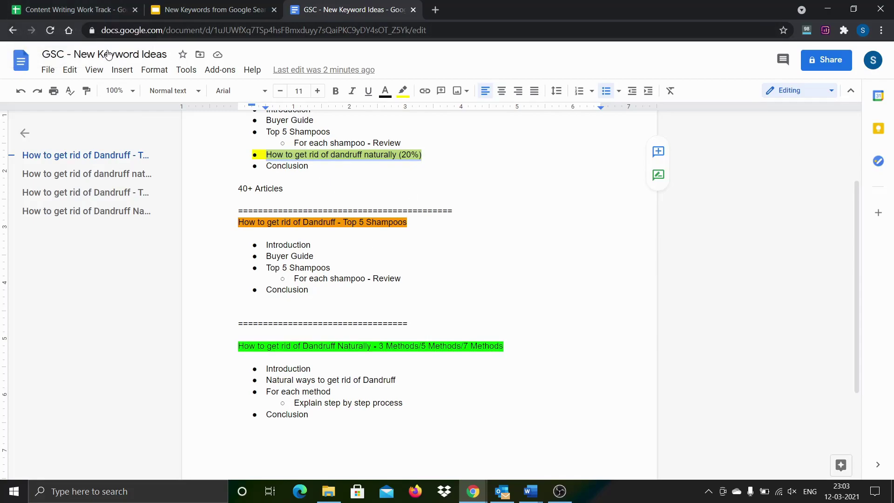
# Revisit Site 3's actual articles for Feb-2021 and its site label in the Content Writing Work Track spreadsheet.
pyautogui.click(96, 10)
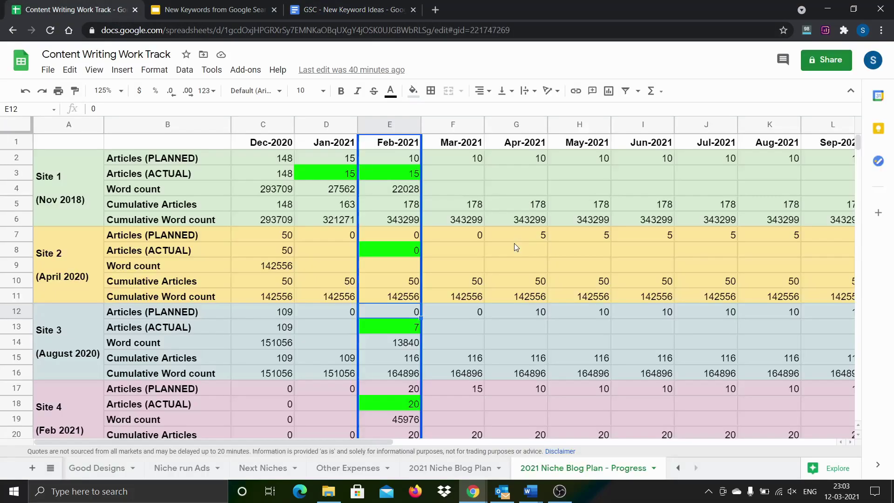
pyautogui.click(385, 331)
pyautogui.click(96, 325)
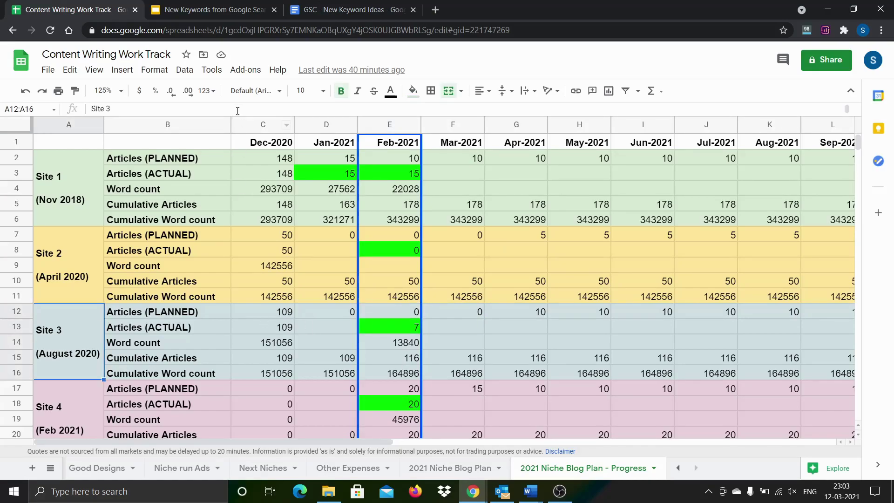
# View the first slide of the New Keywords from Google Search Console presentation and return to the GSC - New Keyword Ideas document.
pyautogui.click(223, 11)
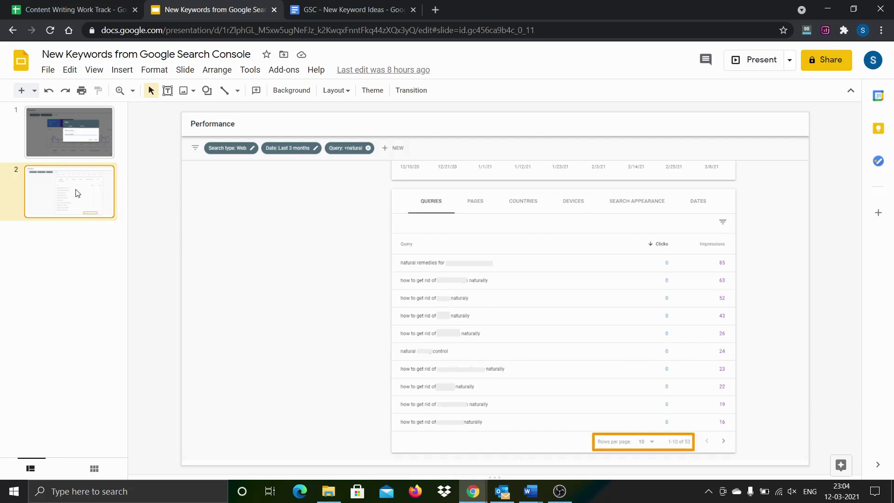
pyautogui.click(82, 136)
pyautogui.click(303, 10)
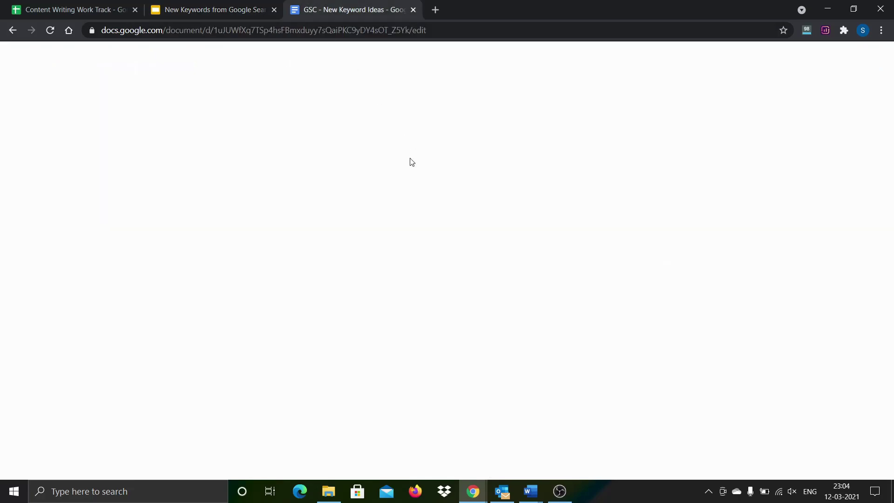
# Review the first Top 5 Shampoos outline, selecting its yellow-highlighted "How to get rid of dandruff naturally (20%)" bullet for emphasis.
pyautogui.scroll(5, 326, 233)
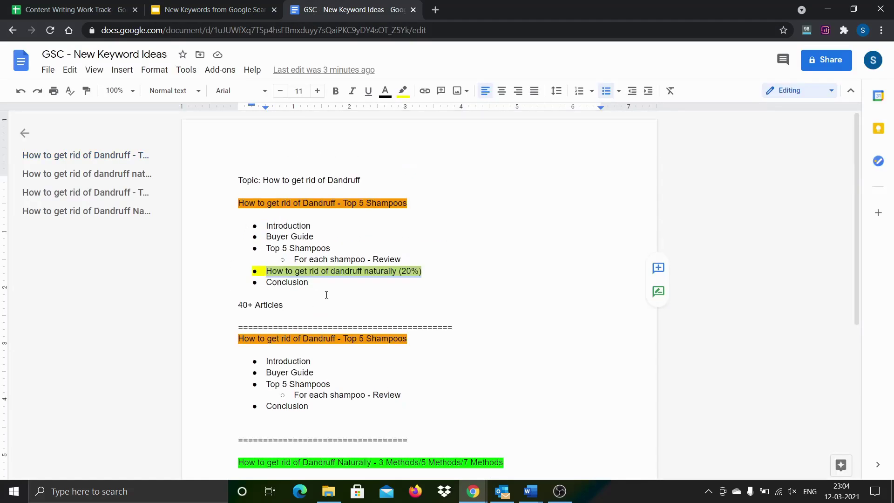
pyautogui.click(341, 248)
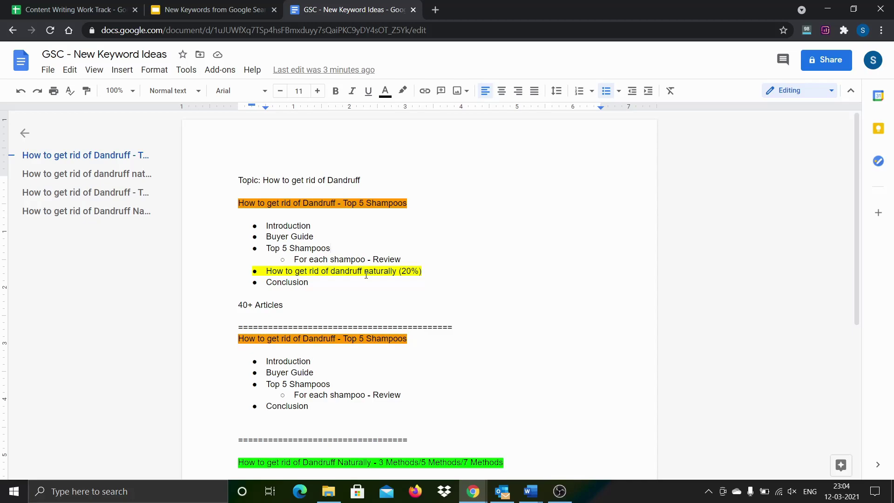
pyautogui.tripleClick(384, 271)
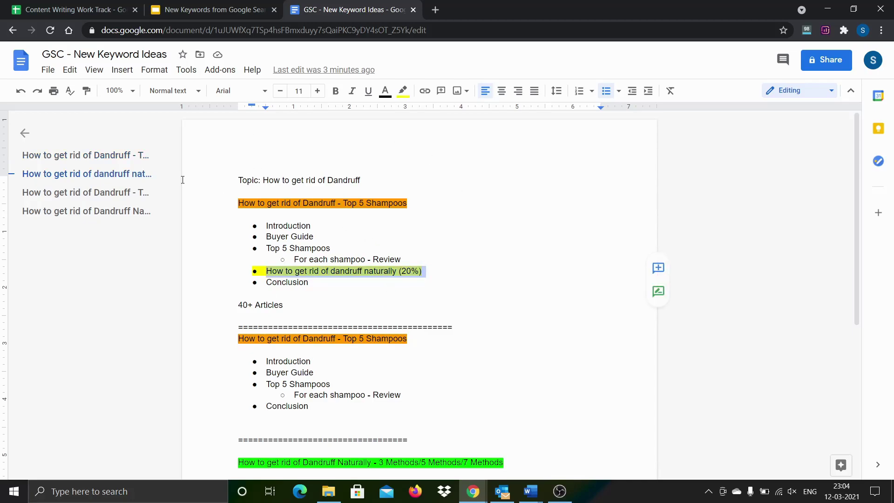
pyautogui.click(303, 237)
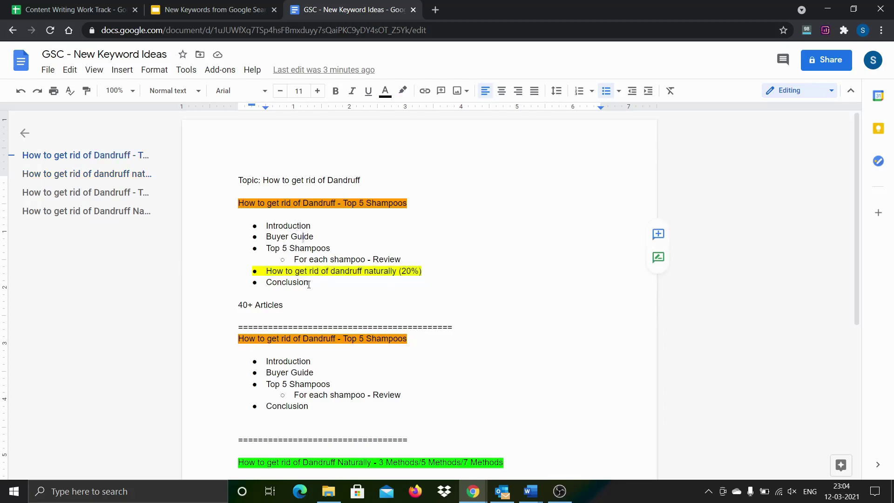
pyautogui.tripleClick(372, 272)
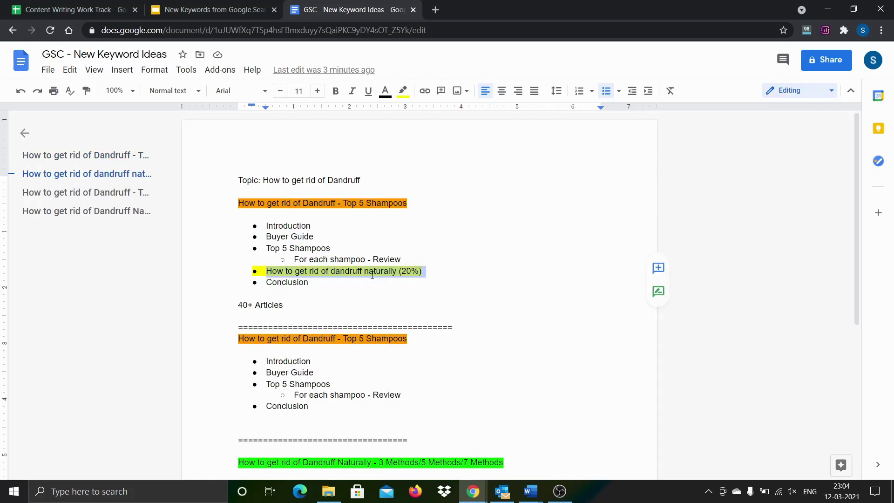
pyautogui.click(373, 275)
pyautogui.moveTo(436, 273); pyautogui.dragTo(264, 273)
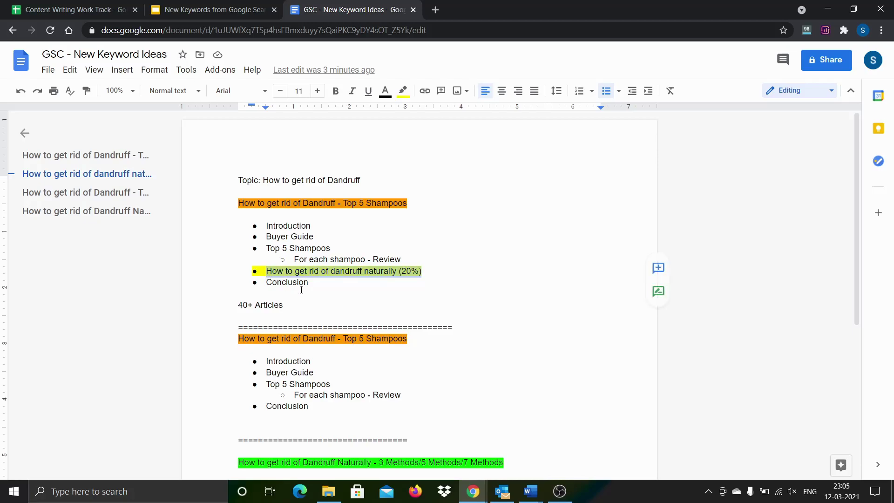